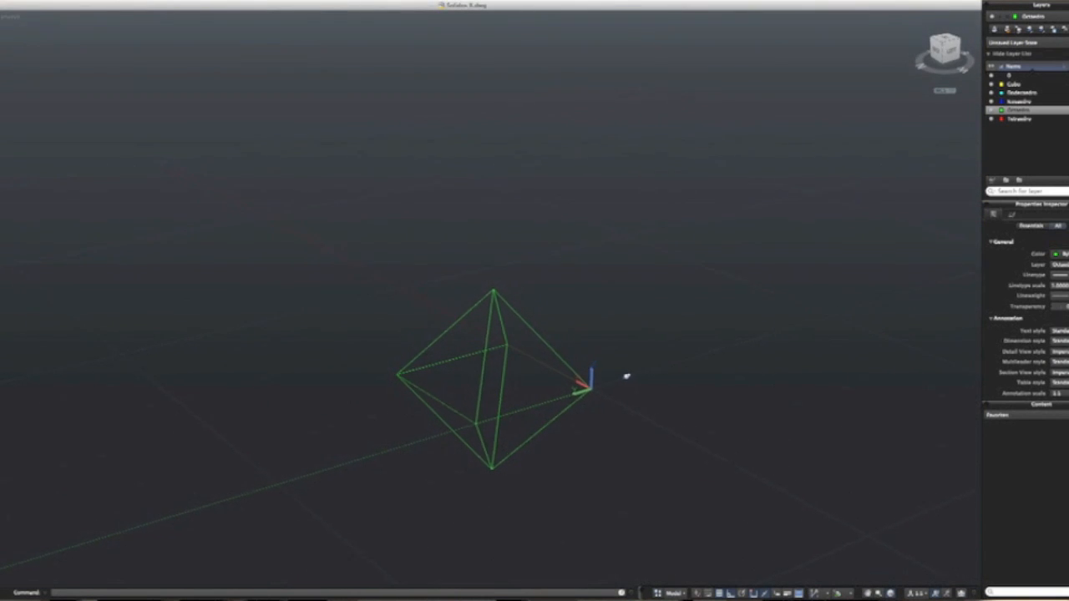
Set the viewport's visual style to X-ray
middle_click_drag(626, 377, 698, 354, "shift")
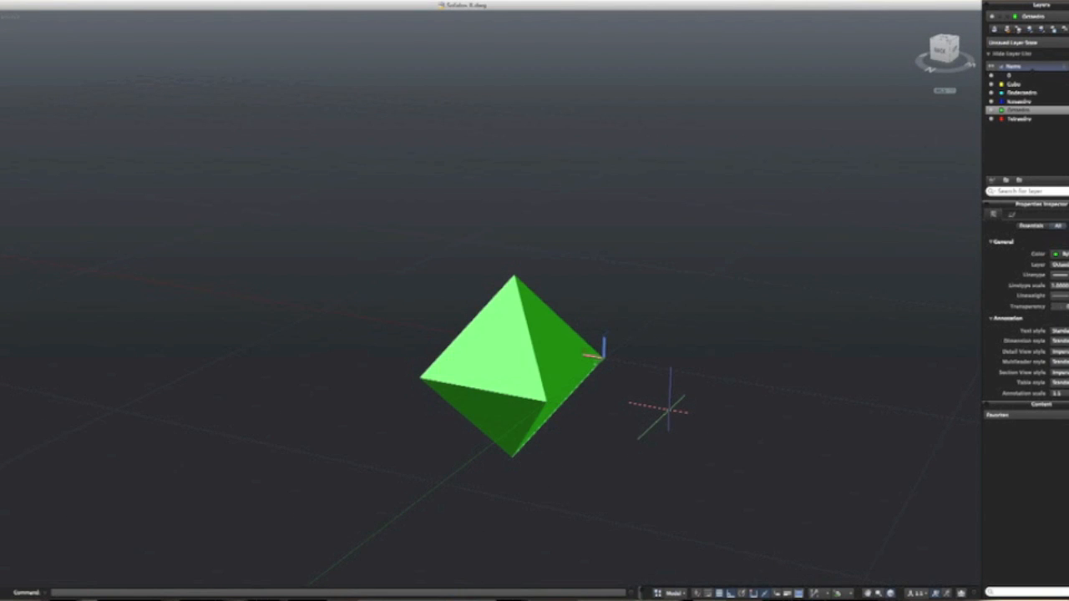
mouse_move(615, 420)
middle_mouse_down("shift")
mouse_move(565, 406)
mouse_move(597, 405)
mouse_move(418, 426)
mouse_move(571, 389)
middle_mouse_up("shift")
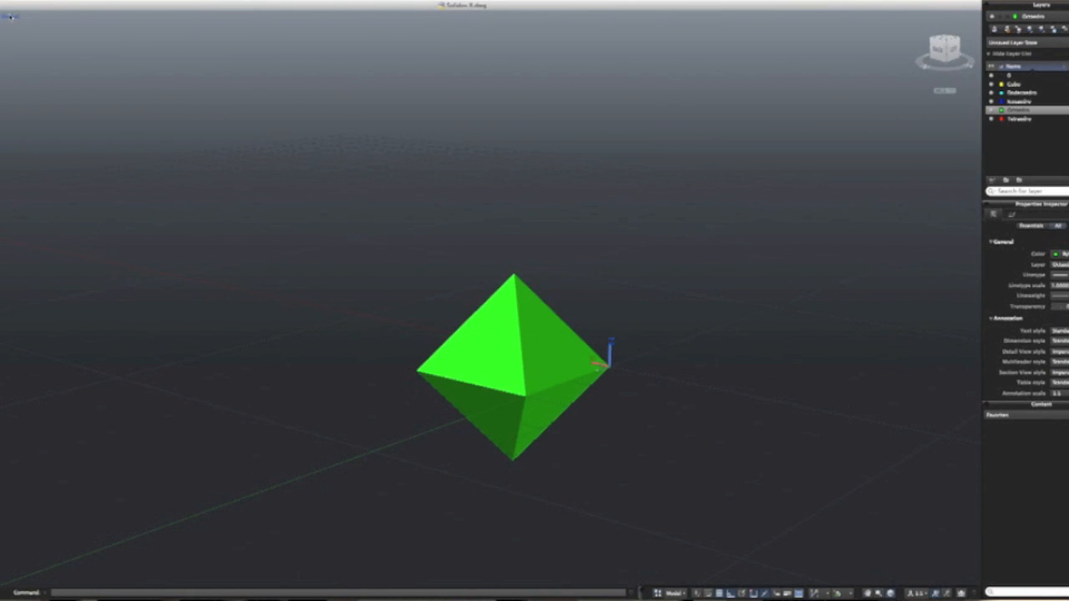
left_click(10, 16)
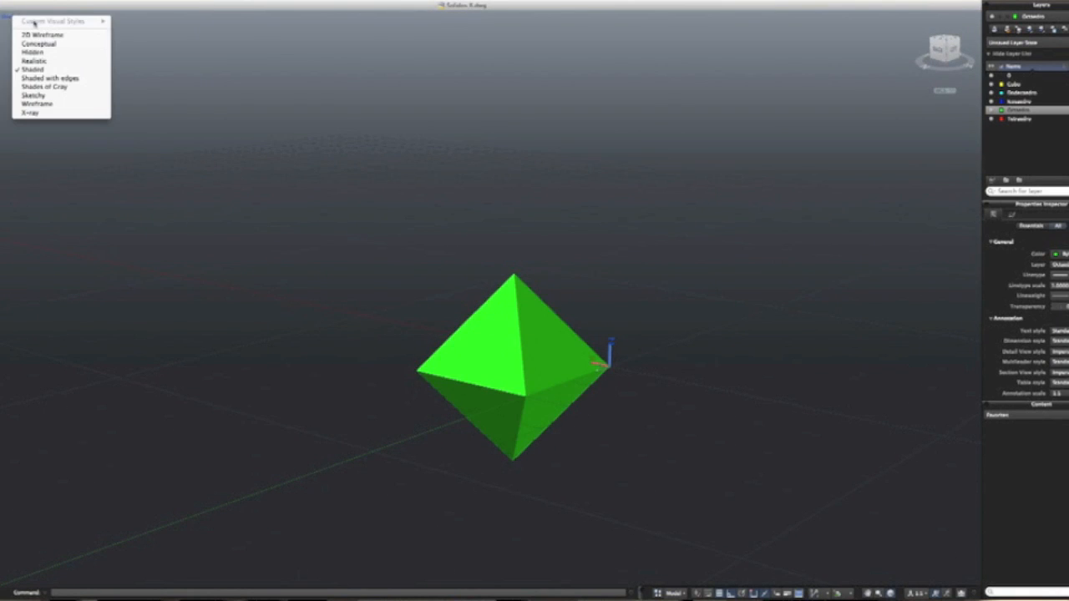
left_click(33, 112)
left_click(10, 16)
left_click(33, 131)
Delete the entire existing green octahedron
middle_click_drag(622, 346, 625, 424, "shift")
left_click_drag(699, 508, 442, 251)
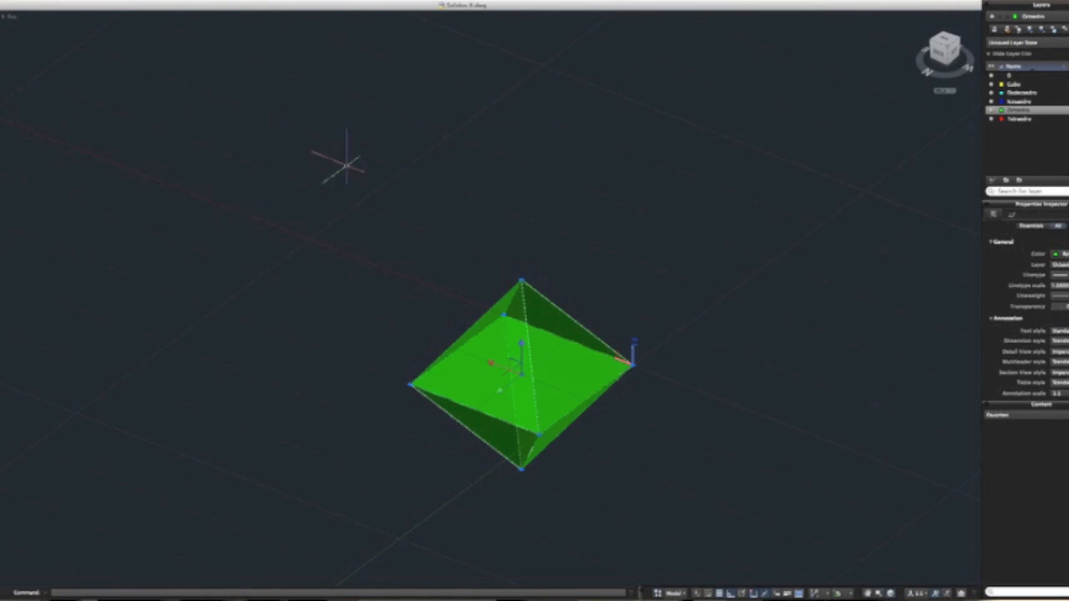
key("Delete")
Create a square 3D face with sides of 1 from the origin, using 1,1,0 and 0,1,0 as its third and fourth corners
middle_click_drag(649, 344, 379, 326)
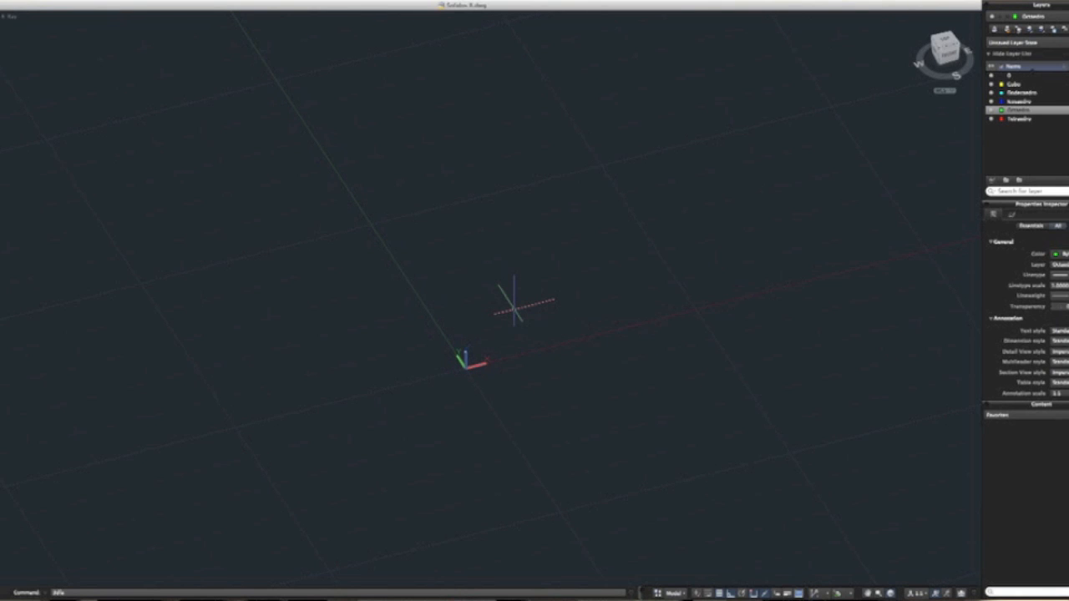
key("Return")
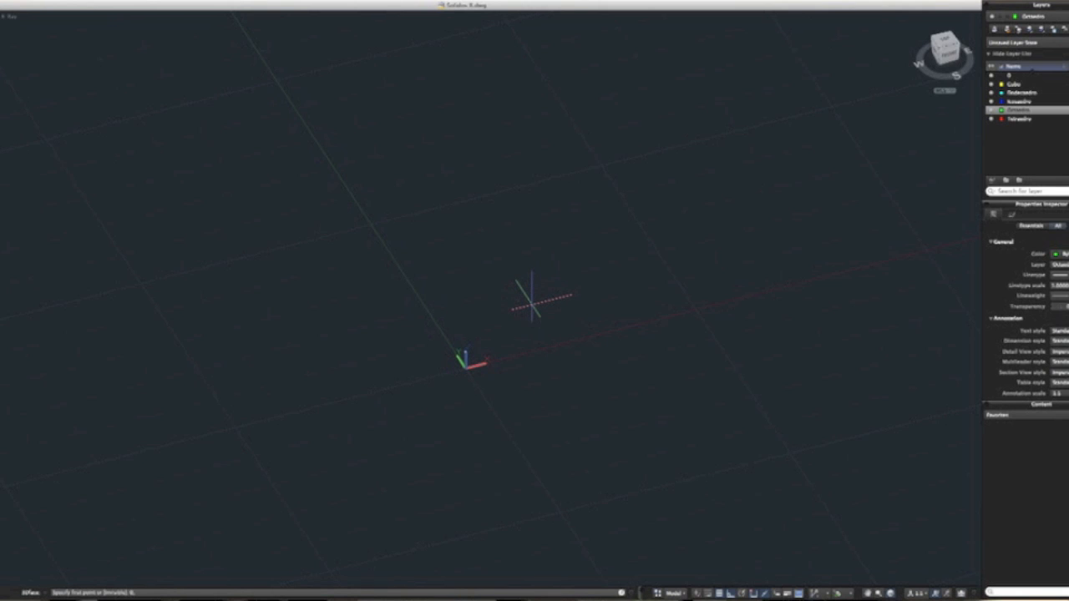
type("0,0,0")
key("Return")
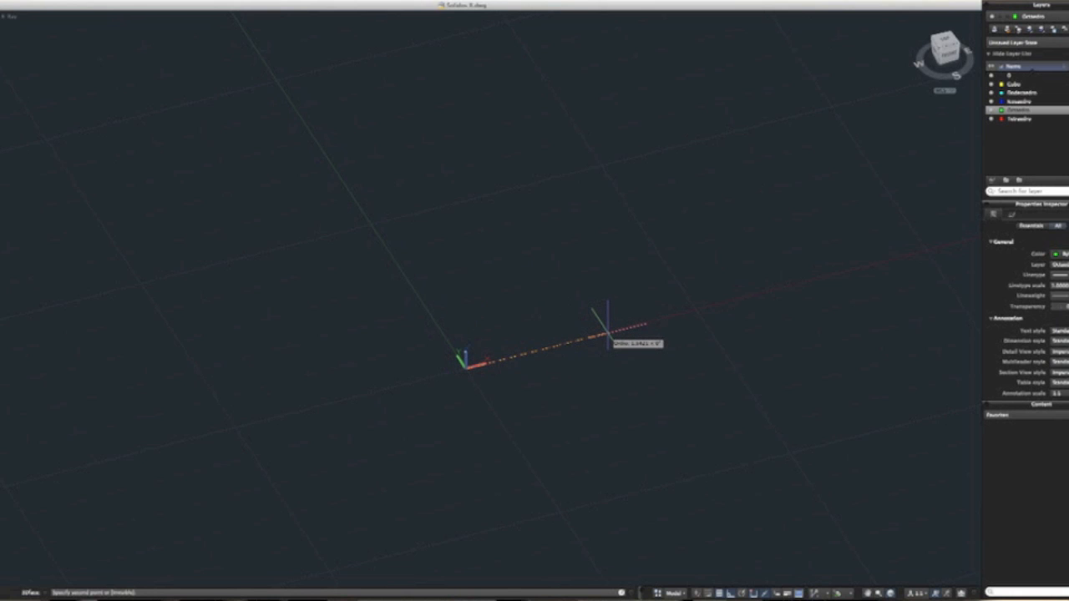
left_click(608, 336)
type("1,1,0")
key("Return")
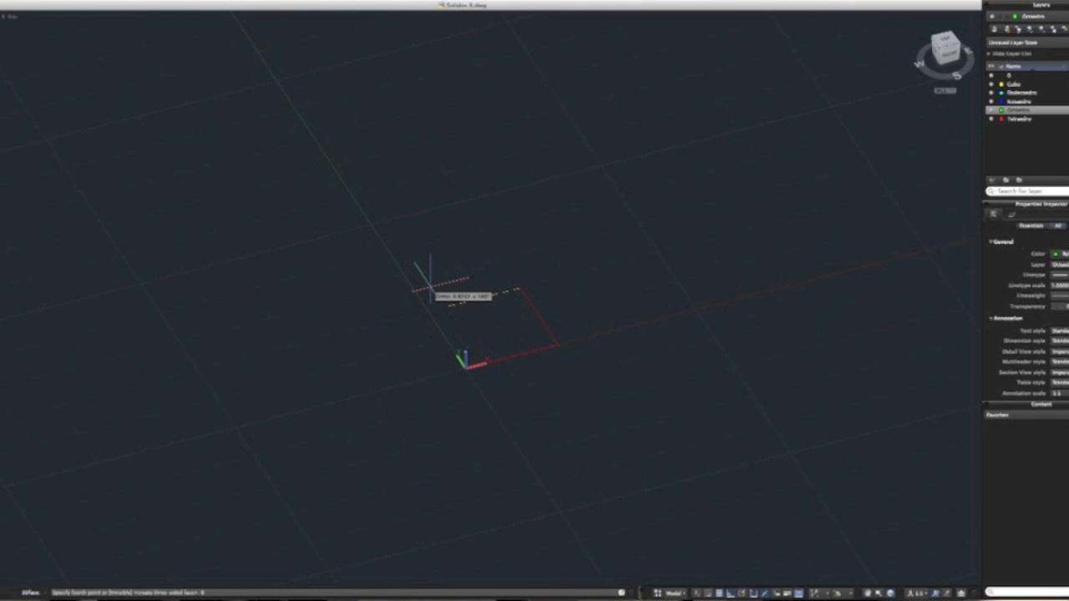
type("0,1,0")
key("Return")
key("Return")
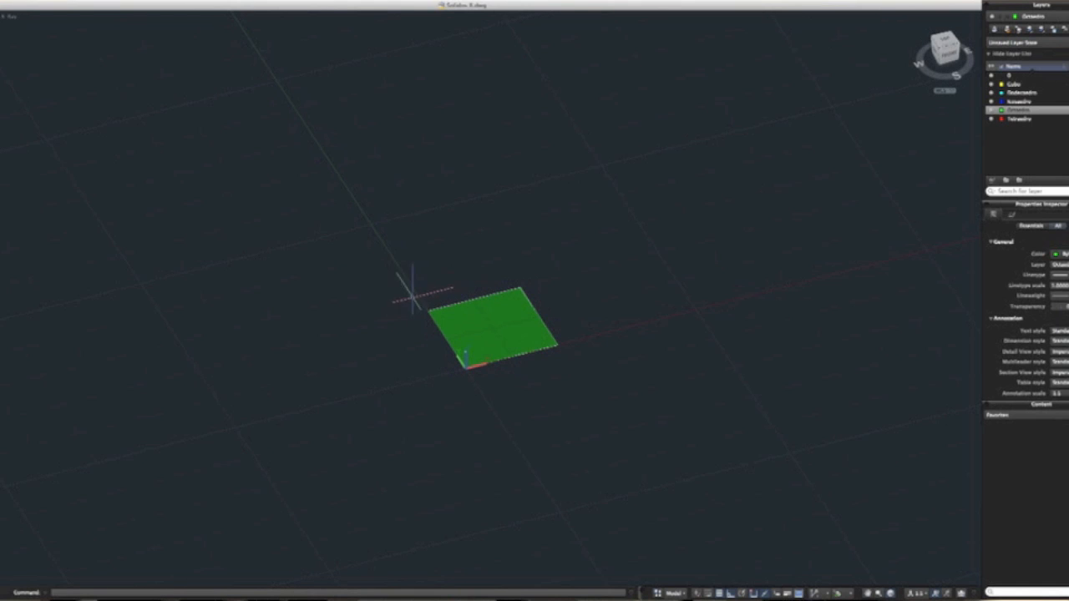
Draw an equilateral triangle with the Polygon command's Edge option along the square's edge on the X axis
scroll(489, 346, "up", 5)
scroll(467, 353, "down", 3)
middle_click_drag(468, 353, 605, 376, "shift")
scroll(606, 376, "down", 2)
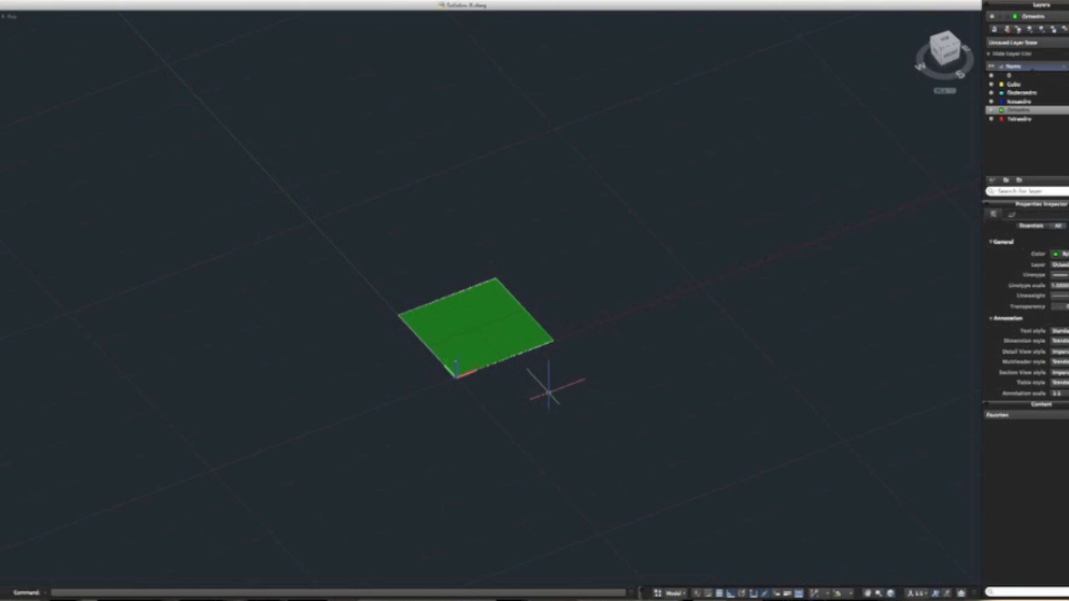
key("Return")
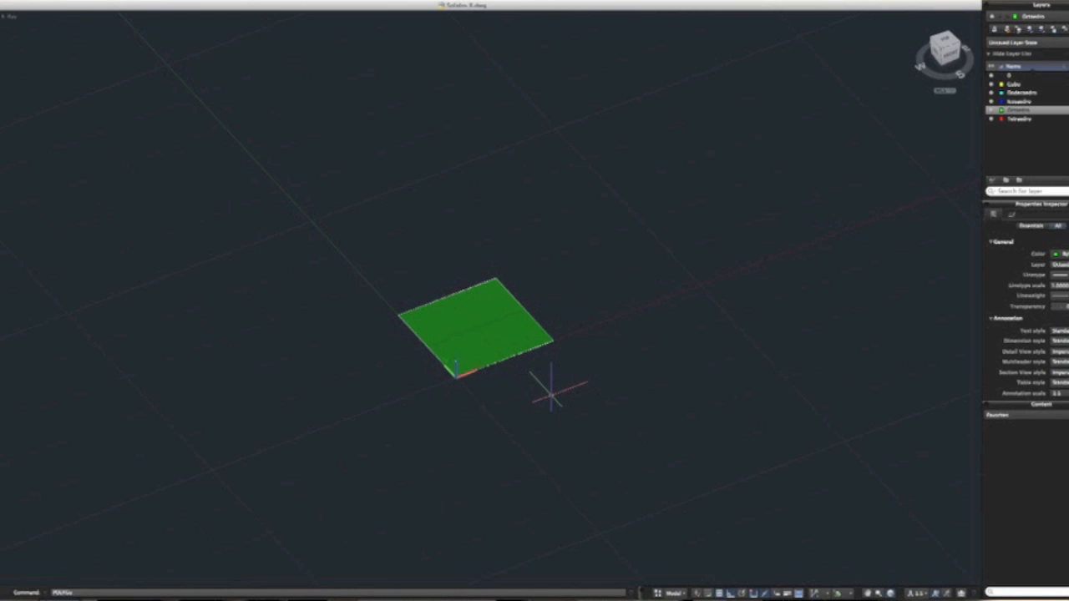
key("Return")
key("Return")
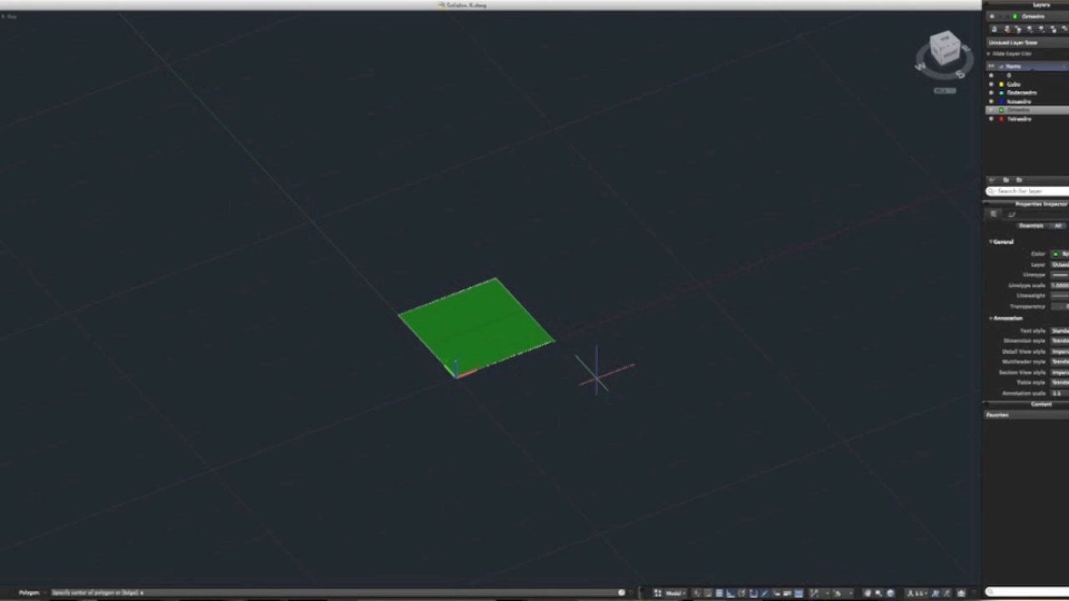
type("e")
key("Return")
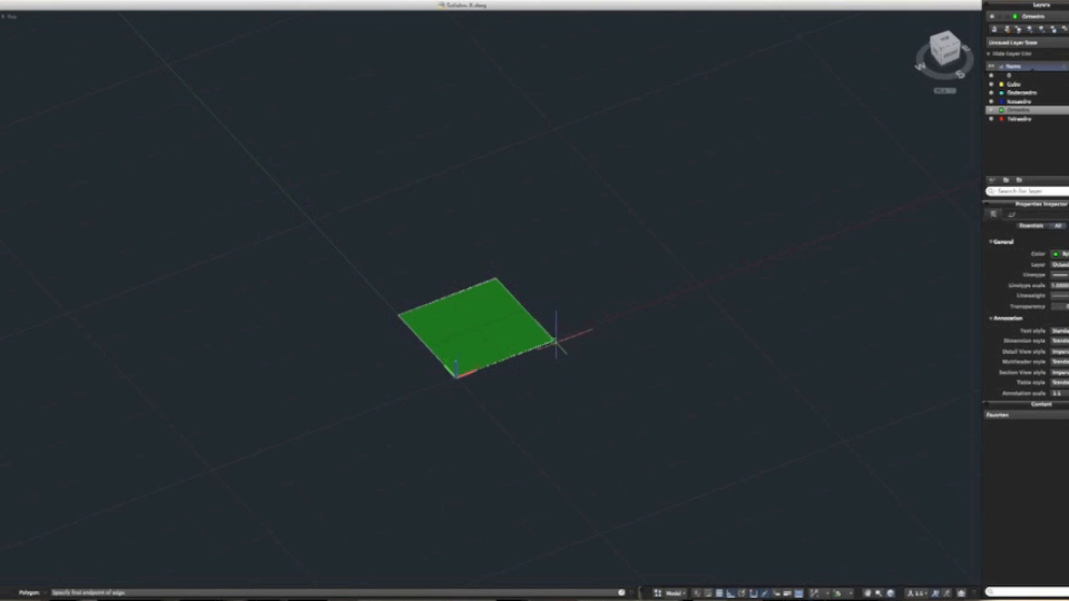
left_click(552, 341)
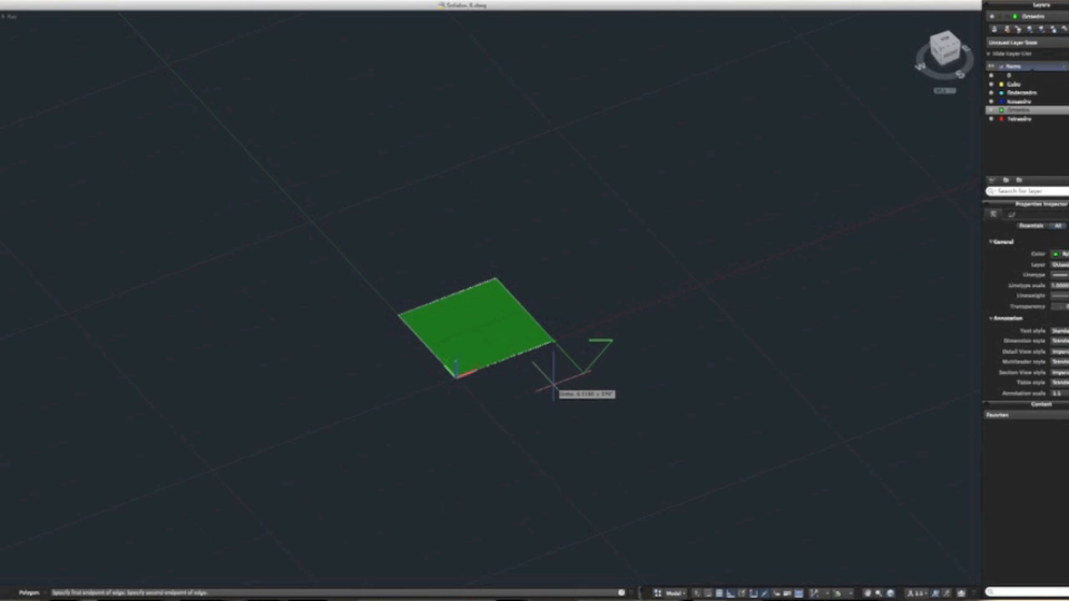
left_click(453, 376)
scroll(568, 375, "up", 2)
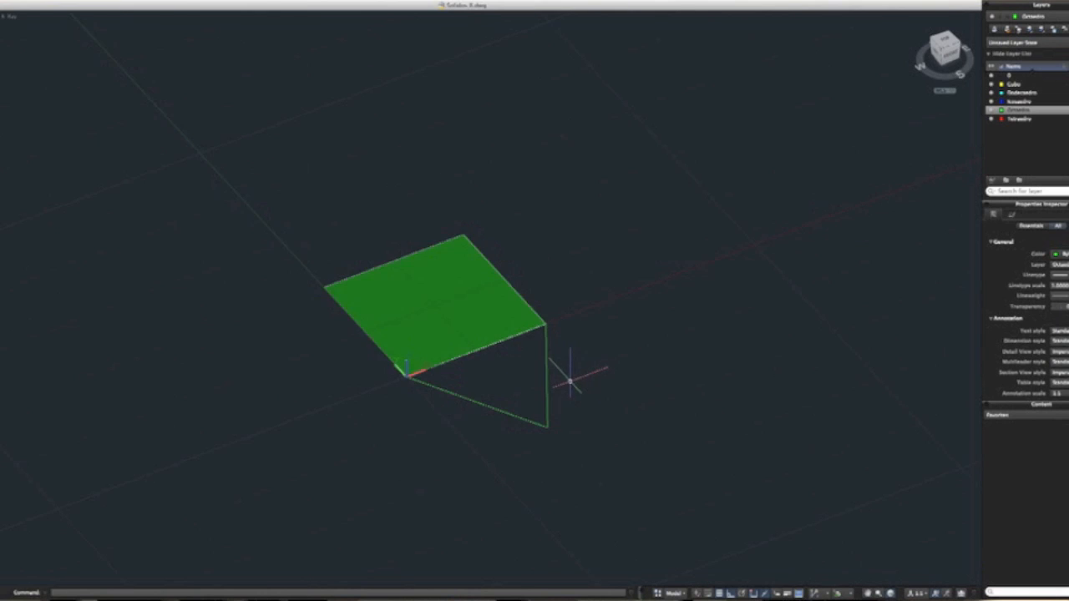
Convert the triangle outline into a region
scroll(570, 380, "down", 2)
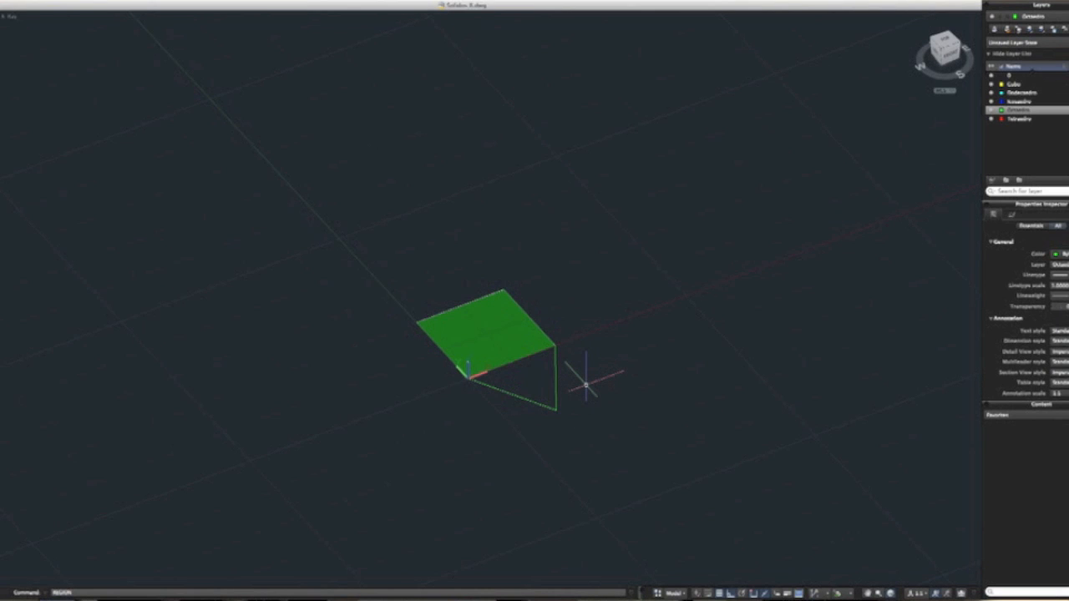
key("Return")
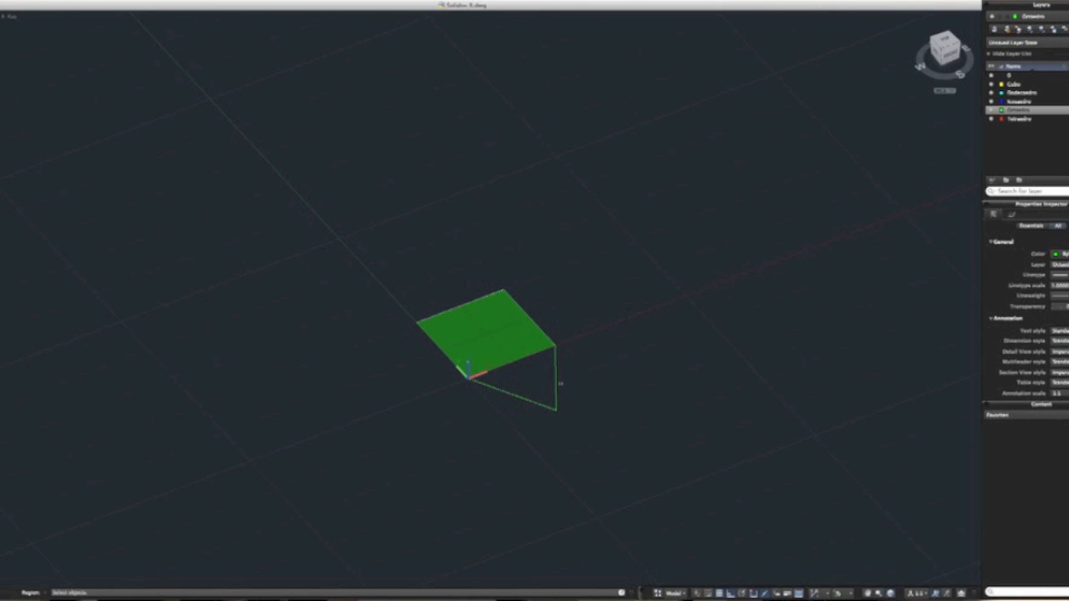
left_click(557, 382)
scroll(557, 382, "up", 2)
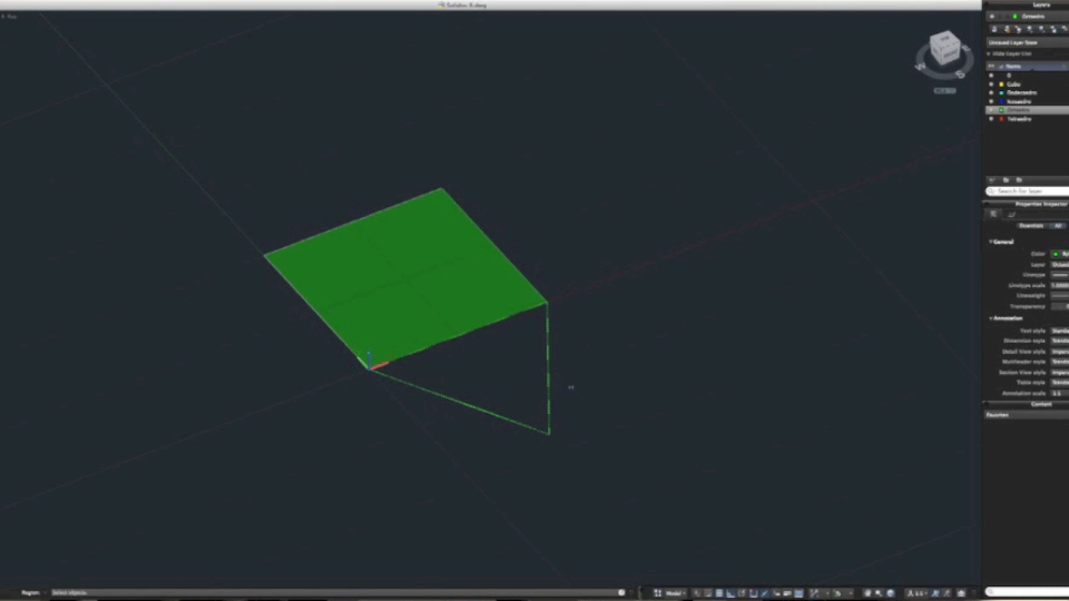
key("Return")
Define a UCS with origin at the square's 0,0,0 corner, X axis through the diagonally opposite corner and XY-plane point @0,0,100
middle_click_drag(572, 381, 359, 368, "shift")
middle_click_drag(511, 399, 505, 429, "shift")
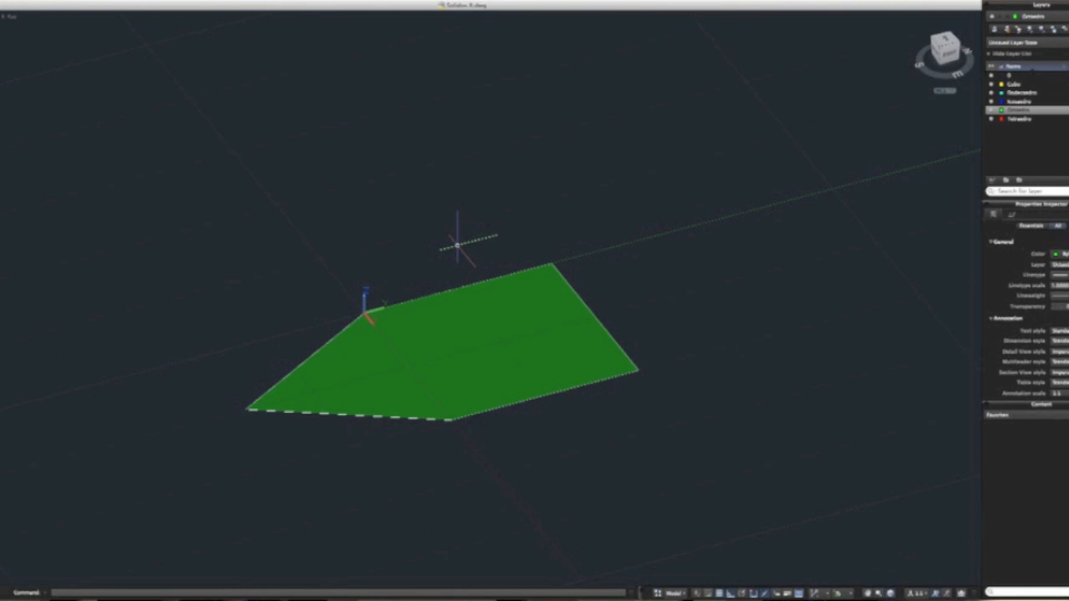
type("UCS")
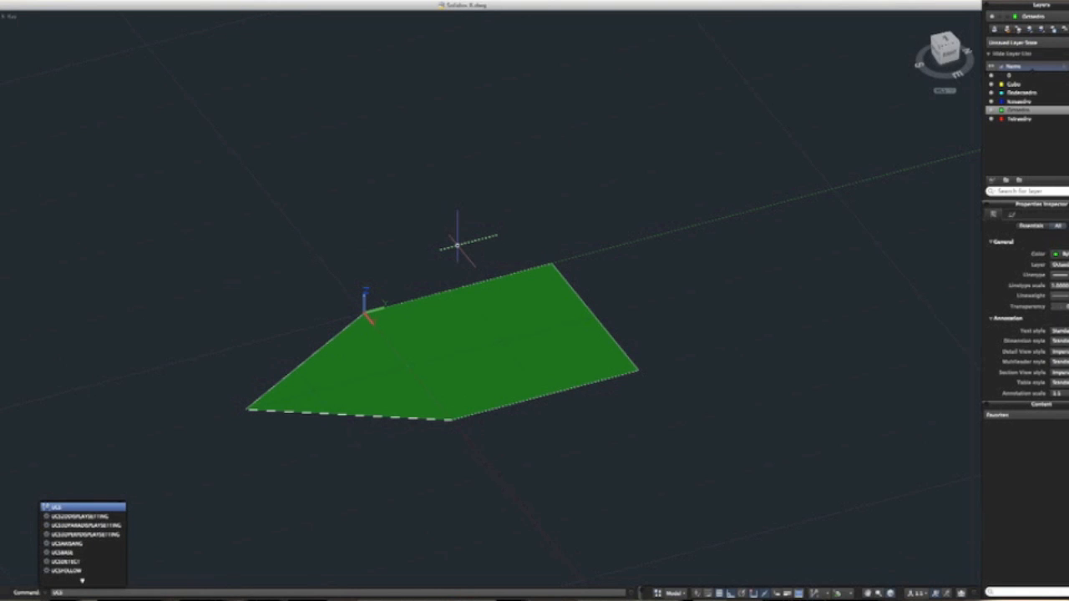
key("Return")
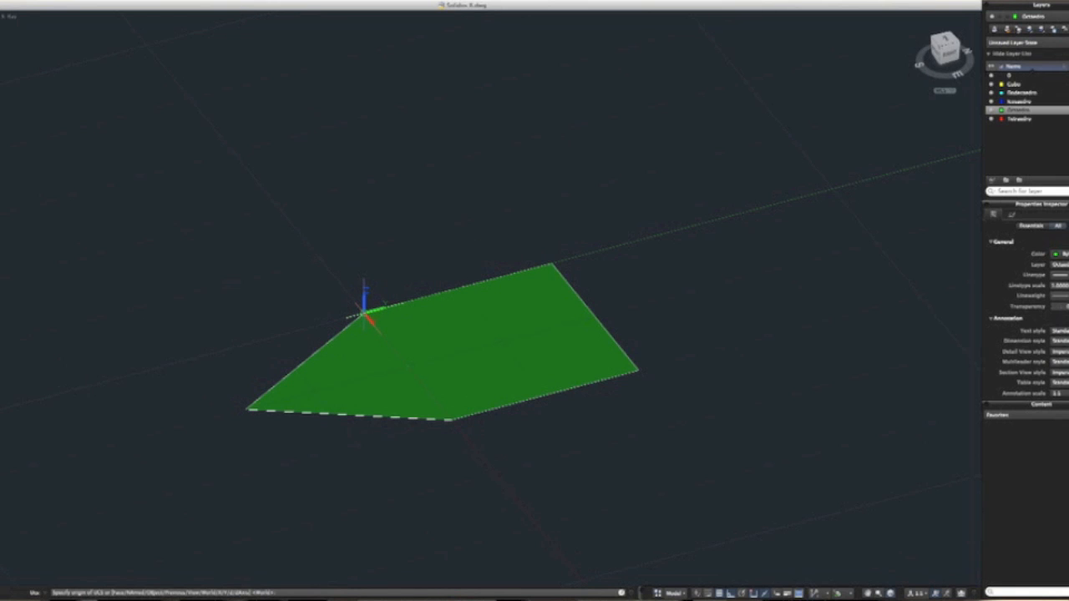
left_click(364, 312)
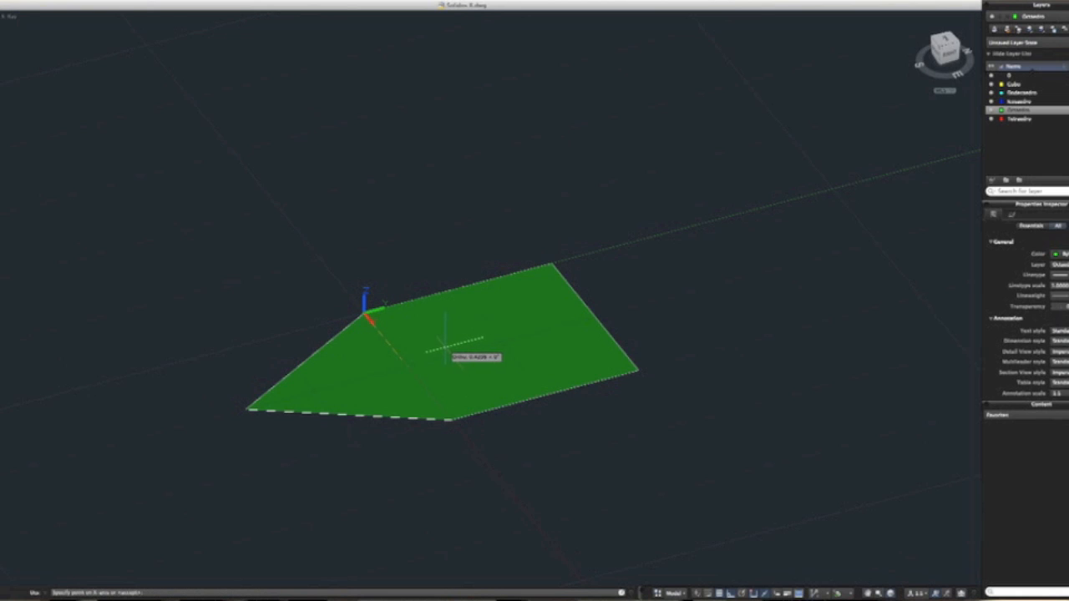
left_click(637, 370)
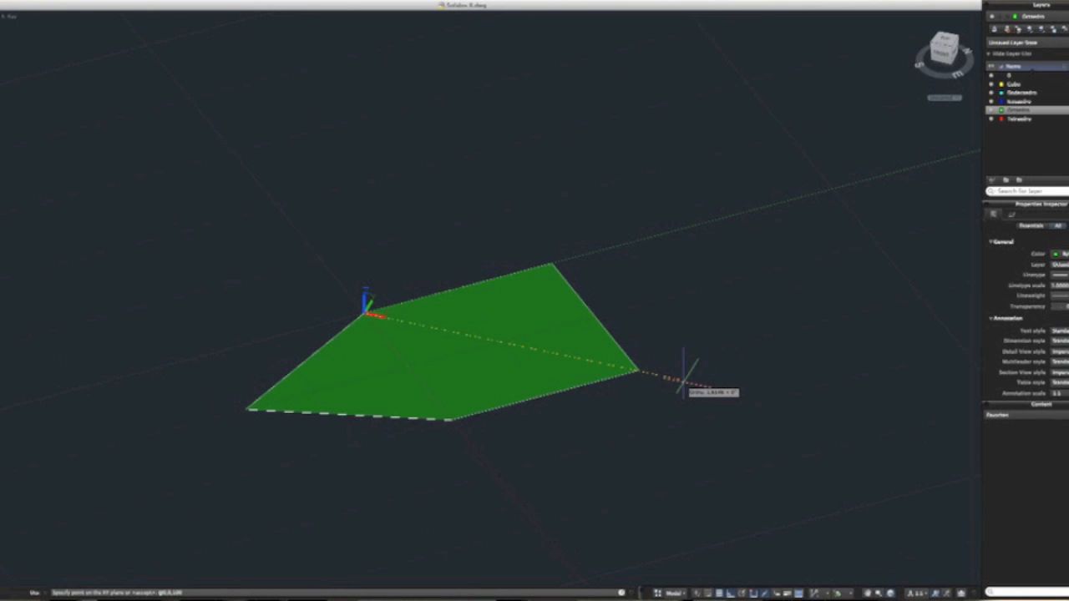
key("Return")
Draw two vertical circles of radius 1 centred on the UCS origin corner and the diagonally opposite corner of the square
mouse_move(675, 317)
middle_mouse_down("shift")
mouse_move(644, 356)
mouse_move(653, 349)
middle_mouse_up("shift")
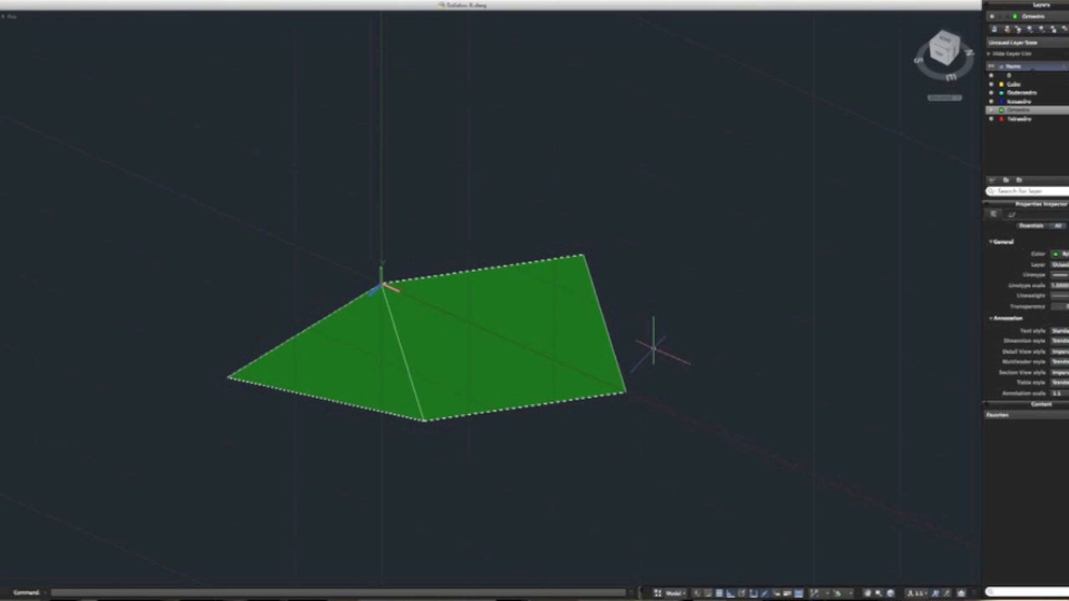
type("c")
key("Return")
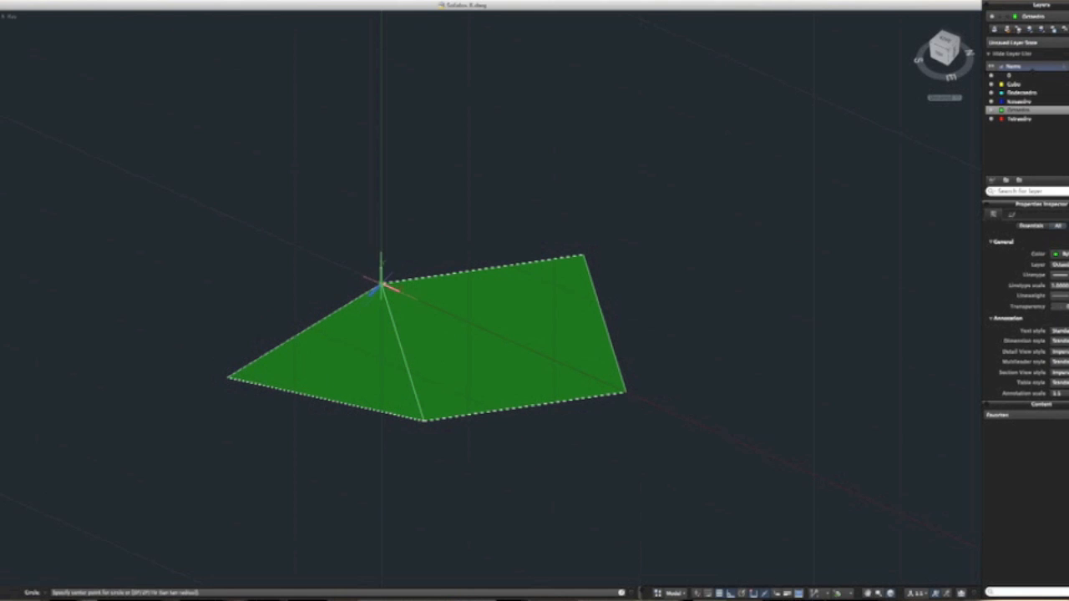
left_click(380, 285)
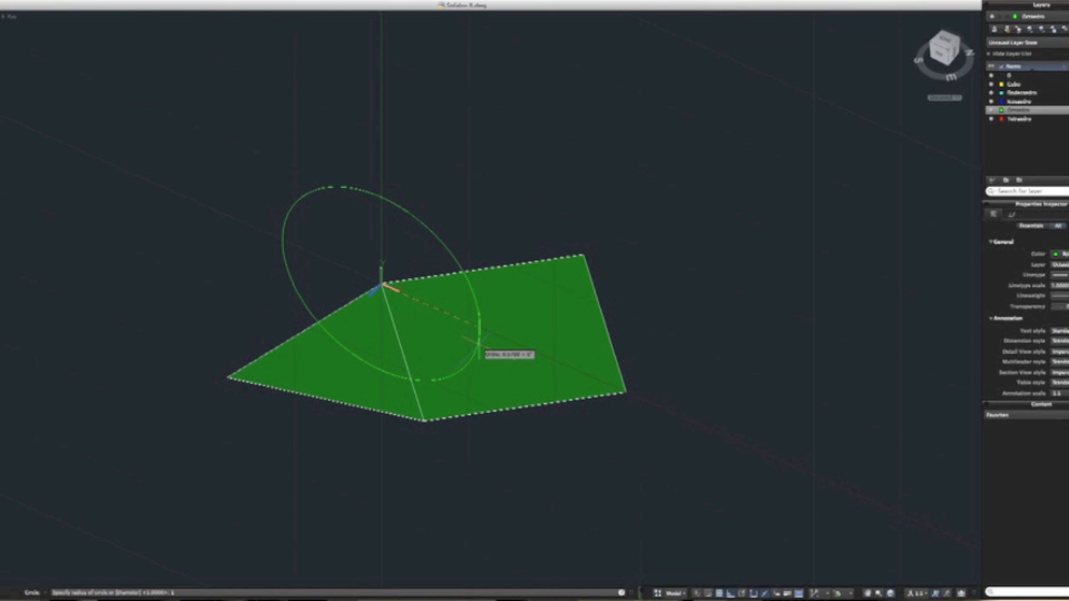
left_click(506, 346)
key("Return")
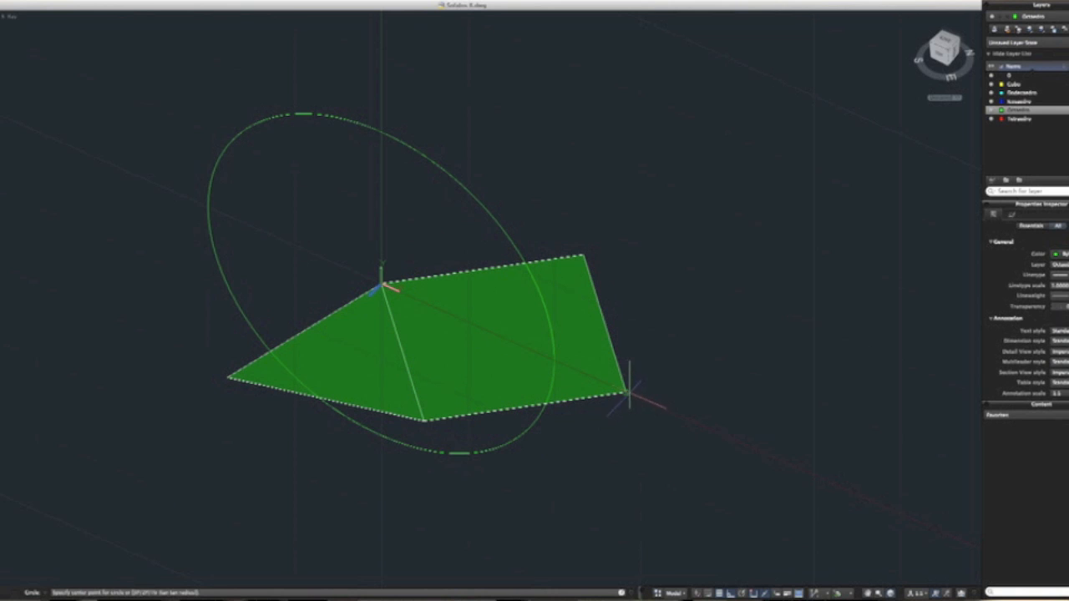
left_click(628, 392)
left_click(514, 344)
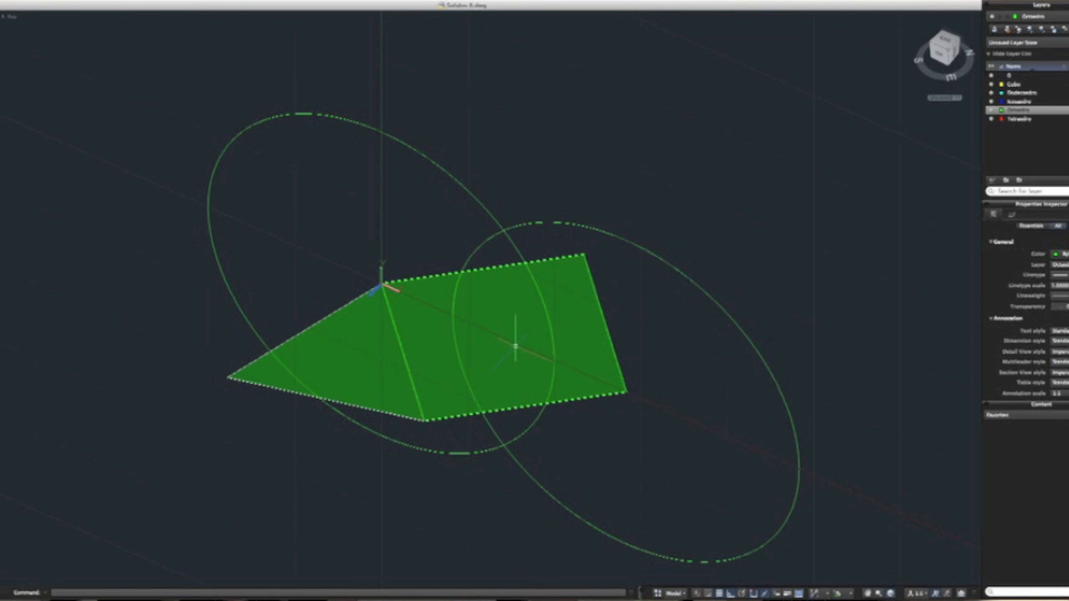
mouse_move(383, 288)
middle_mouse_down("shift")
mouse_move(441, 288)
mouse_move(301, 288)
mouse_move(384, 288)
middle_mouse_up("shift")
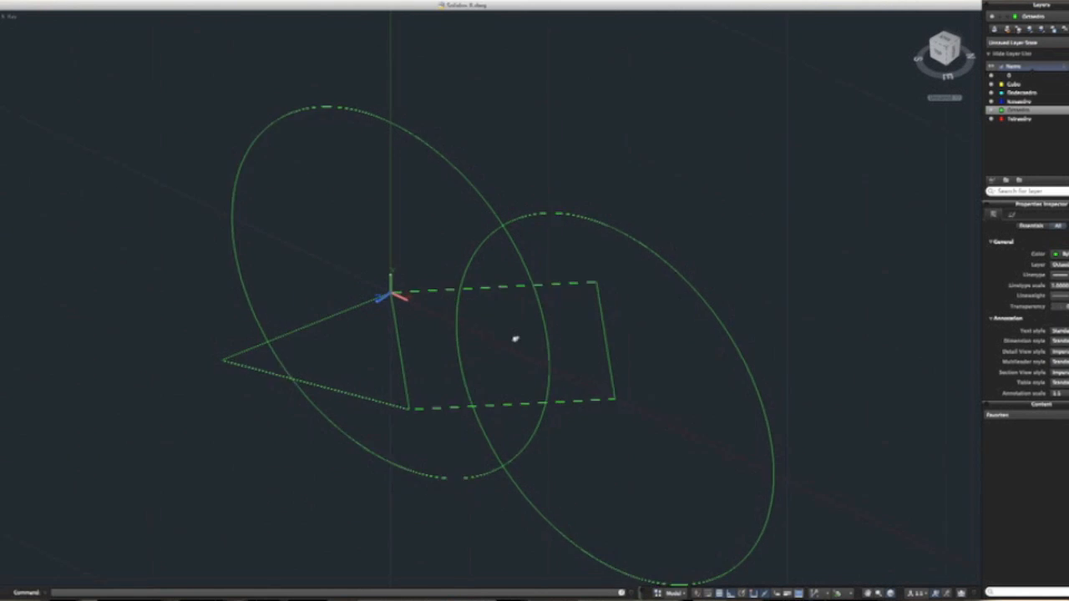
middle_click_drag(514, 338, 376, 380, "shift")
middle_click_drag(522, 443, 501, 410, "shift")
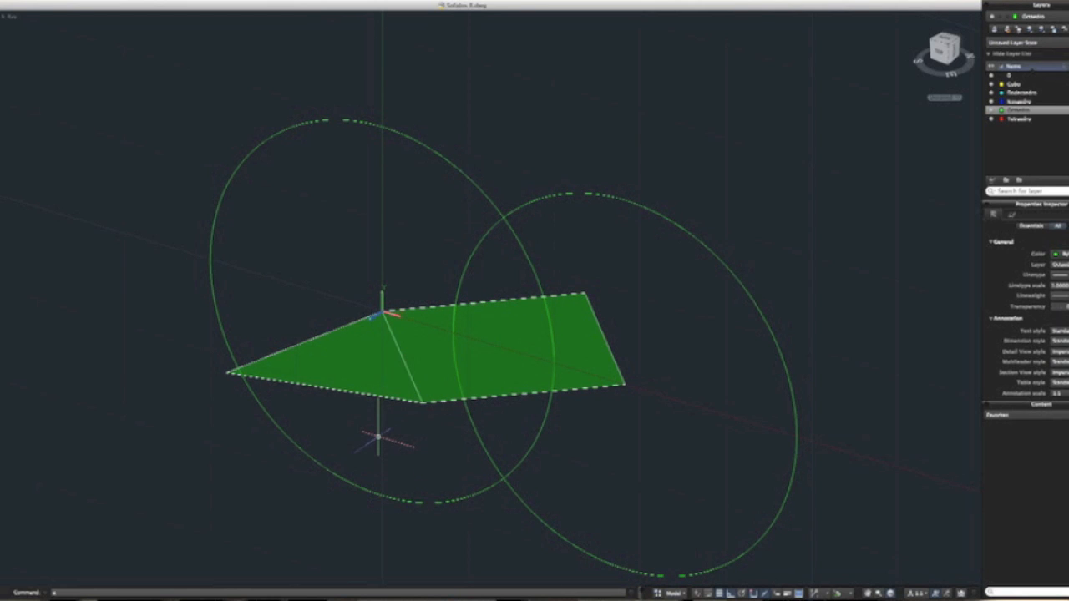
key("Down")
key("Down")
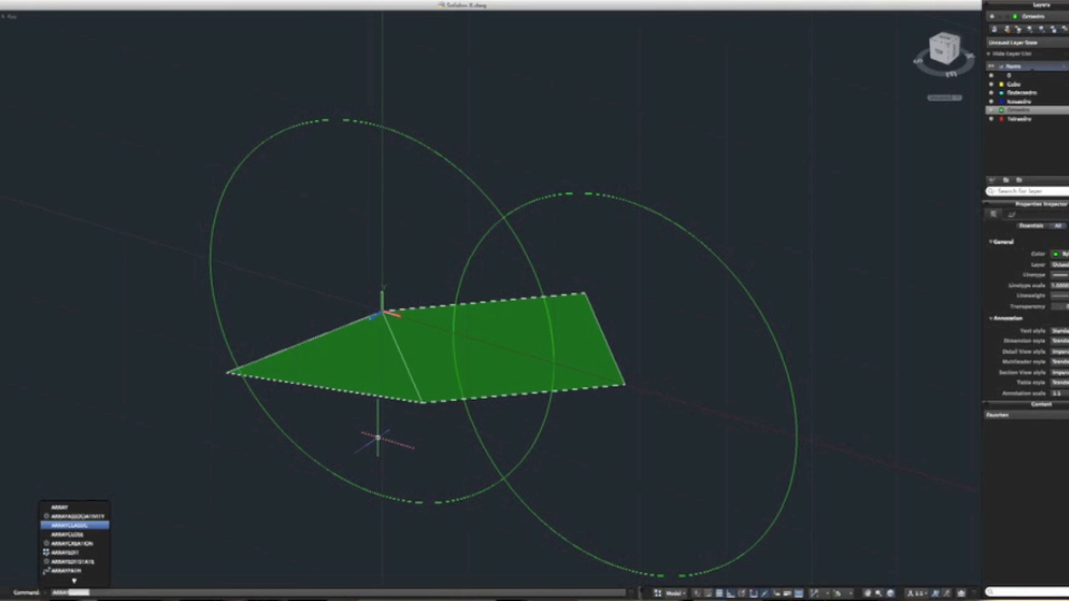
key("Escape")
Align the triangle region in 3D, keeping its edge shared with the square and moving its free vertex to the circles' upper intersection
type("ar")
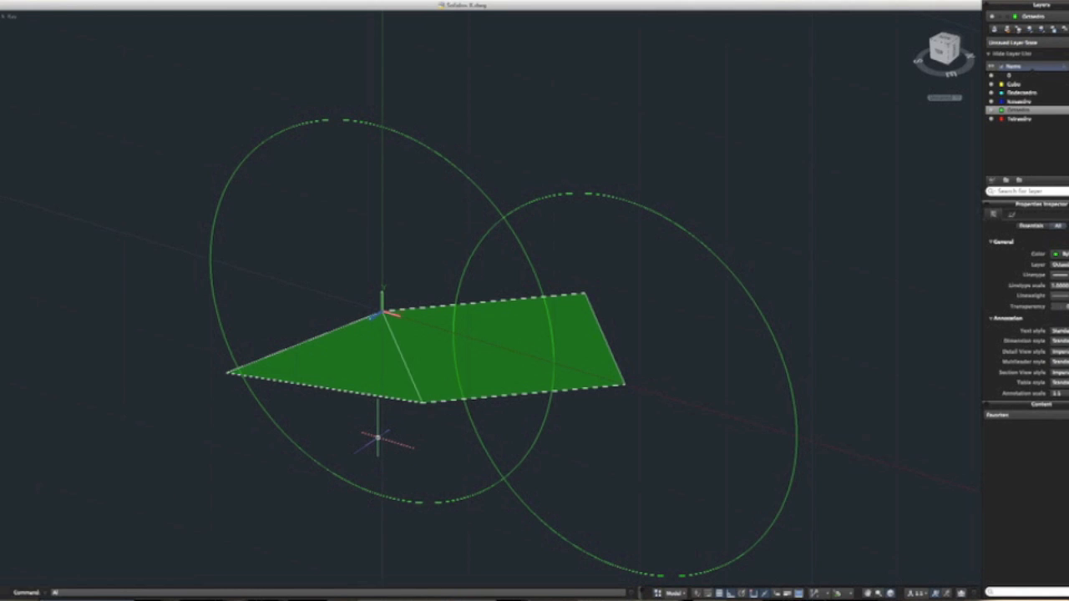
key("Return")
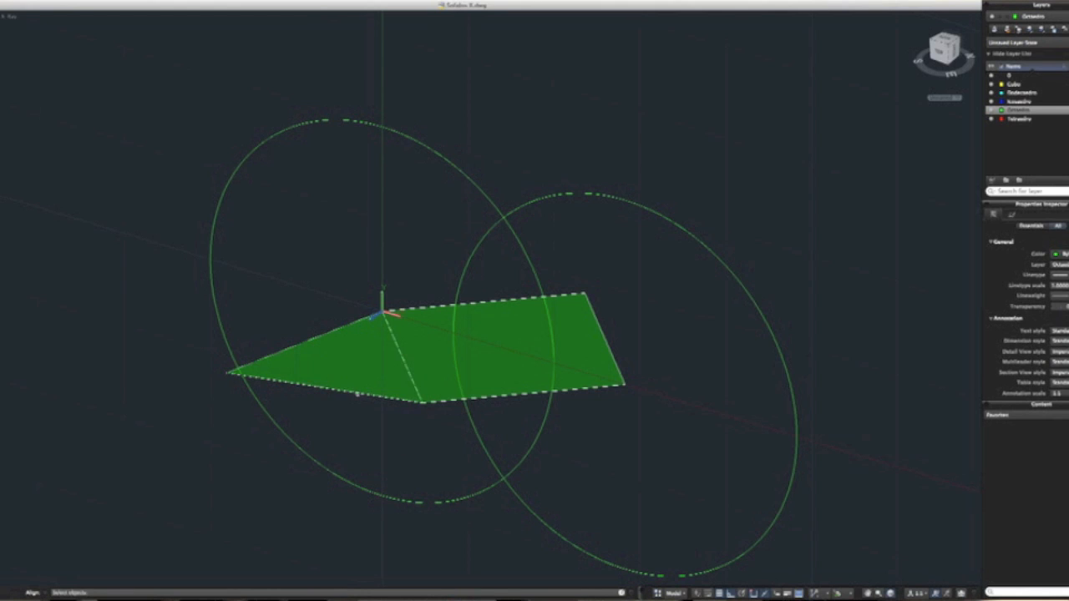
key("Return")
left_click(422, 401)
left_click(422, 401)
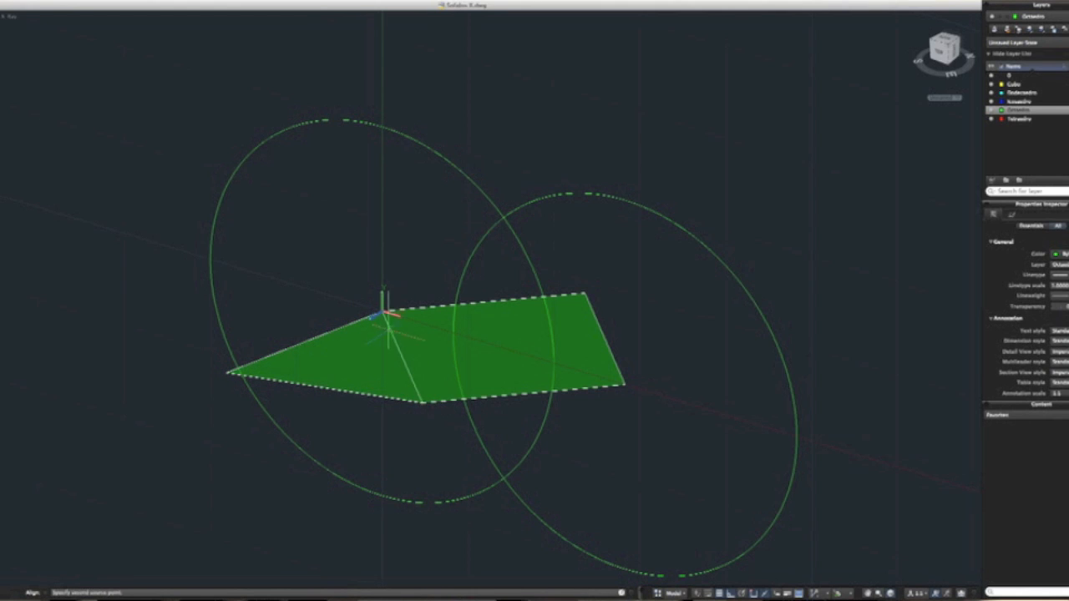
left_click(382, 311)
left_click(421, 393)
left_click(226, 373)
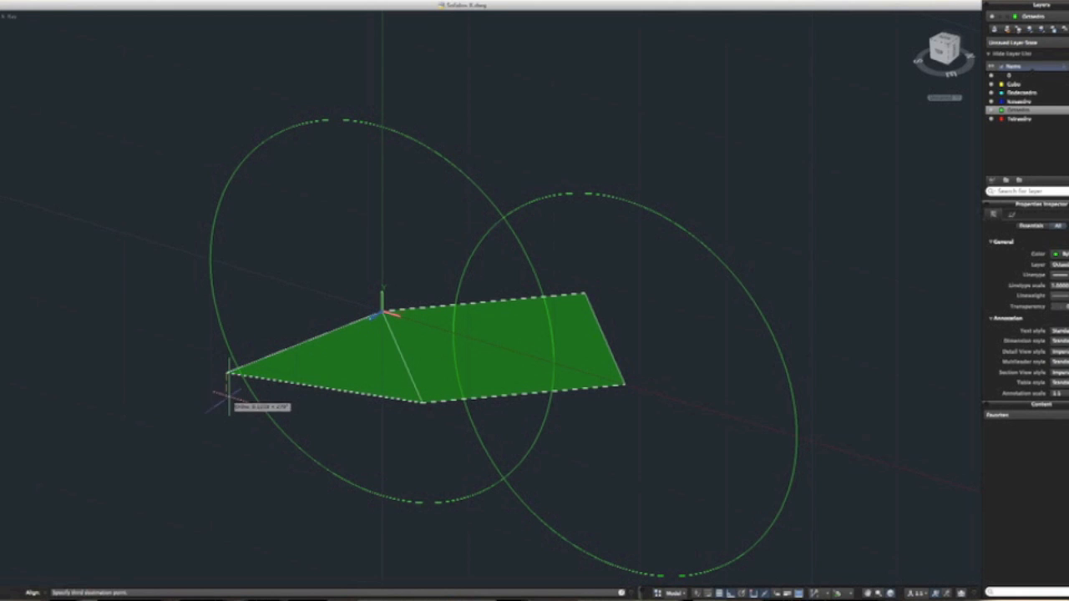
left_click(503, 217)
middle_click_drag(520, 269, 565, 260, "shift")
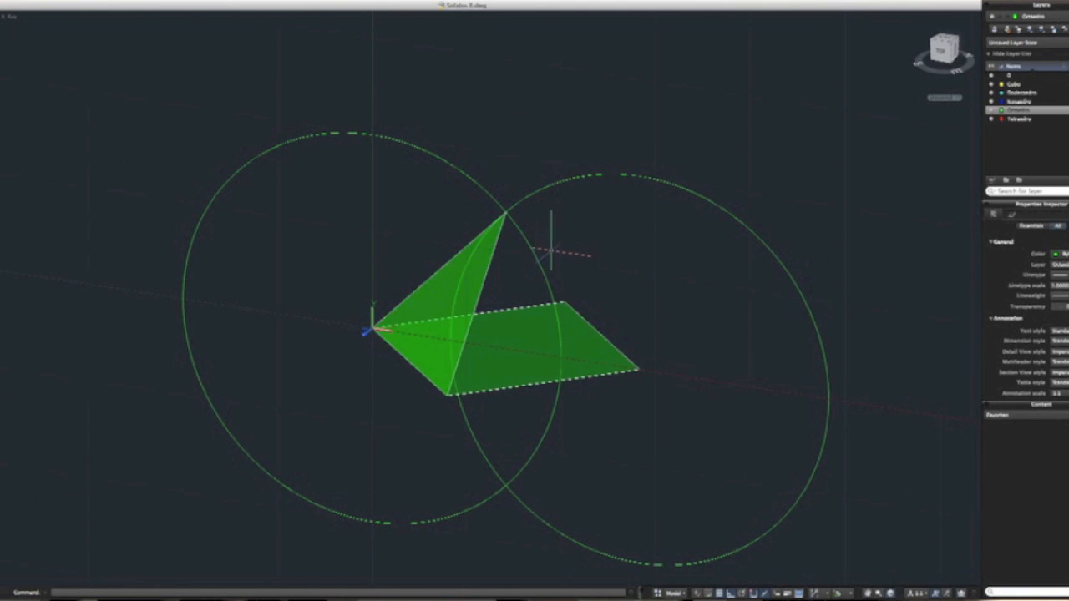
Delete the two vertical construction circles
left_click(564, 243)
left_click(512, 175)
key("Delete")
mouse_move(567, 337)
middle_mouse_down("shift")
mouse_move(549, 360)
mouse_move(580, 359)
mouse_move(580, 346)
middle_mouse_up("shift")
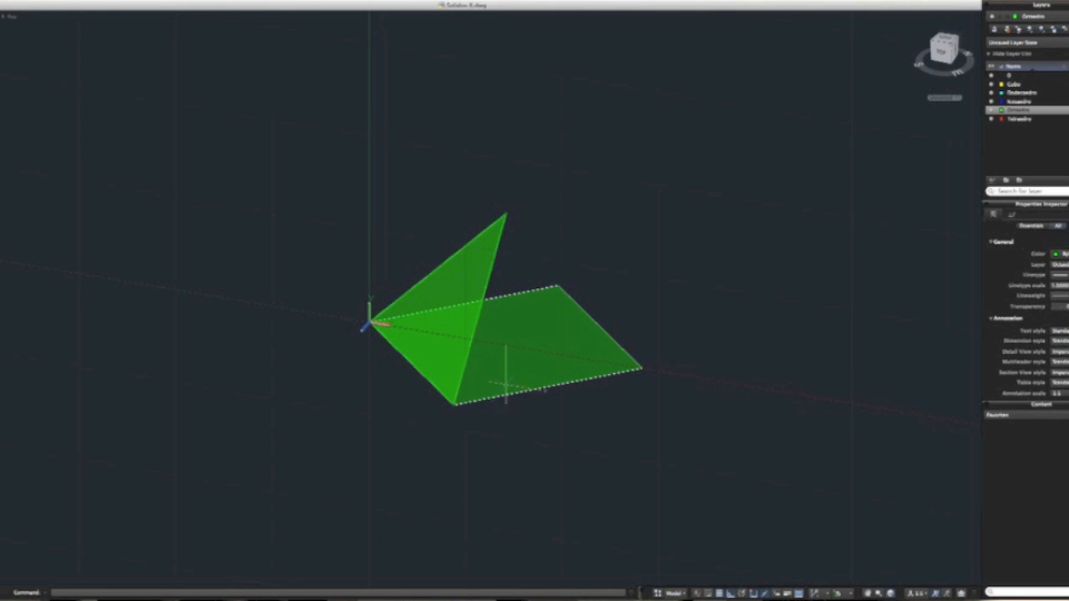
middle_click_drag(622, 451, 589, 450, "shift")
key("Escape")
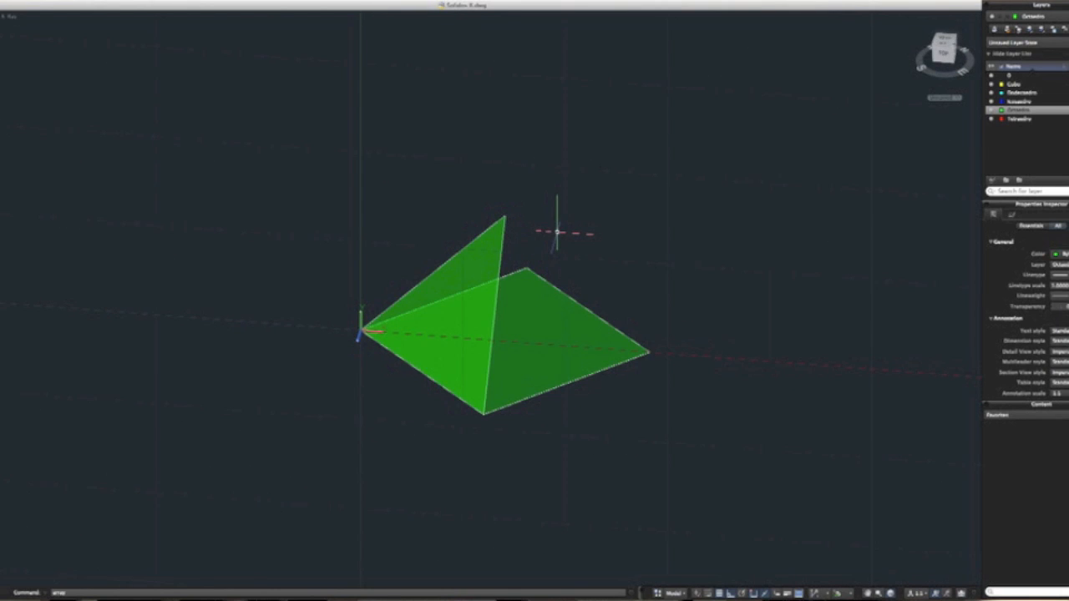
Try a classic polar array of the triangle about its apex in the vertical UCS, with 4 items over 360 degrees
type("array")
key("Down")
key("Return")
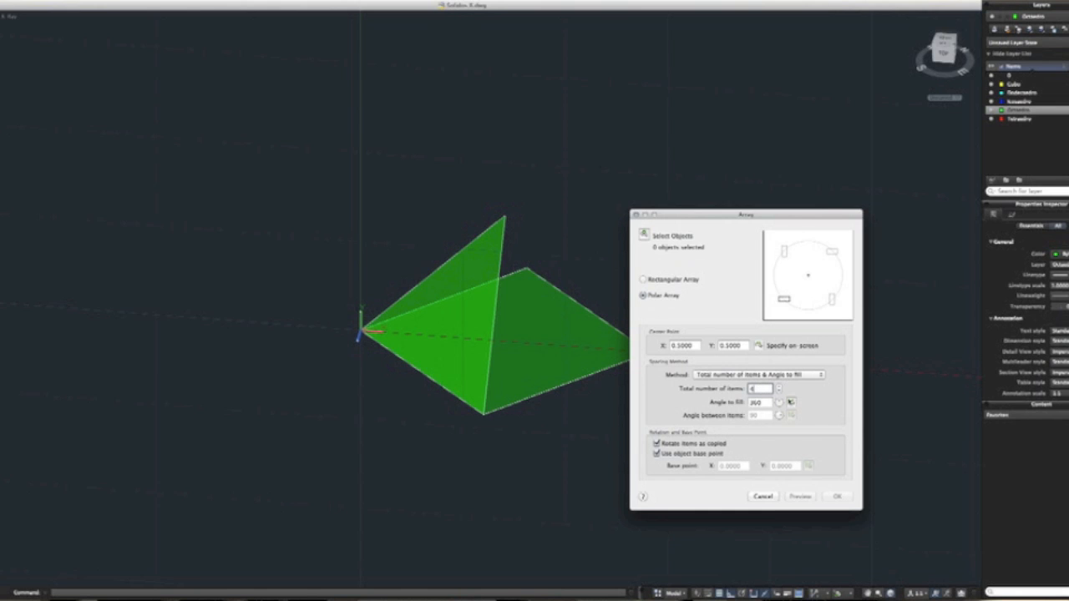
left_click(758, 345)
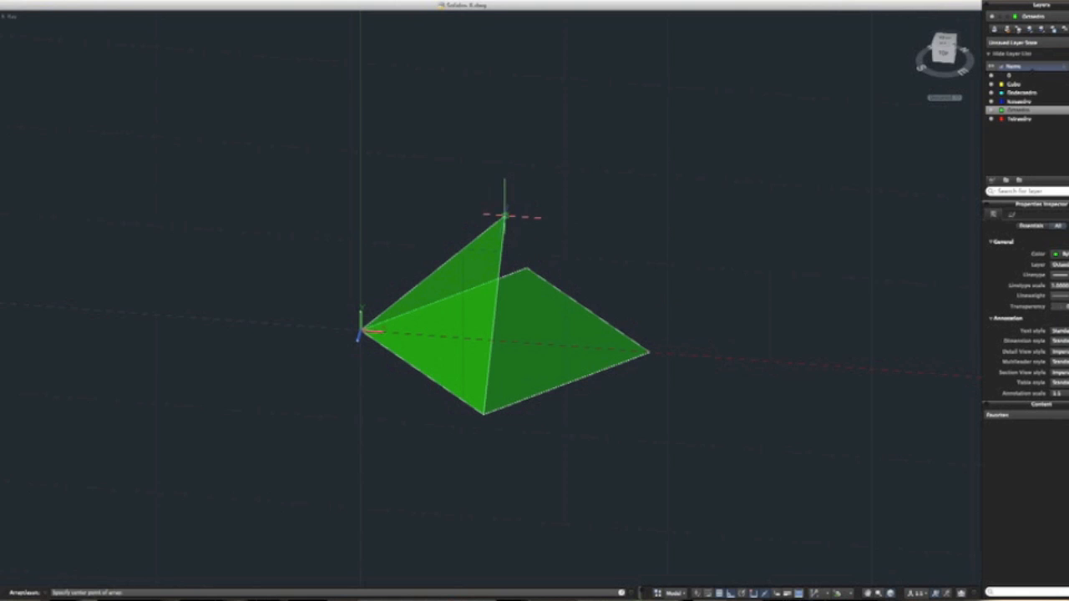
left_click(504, 217)
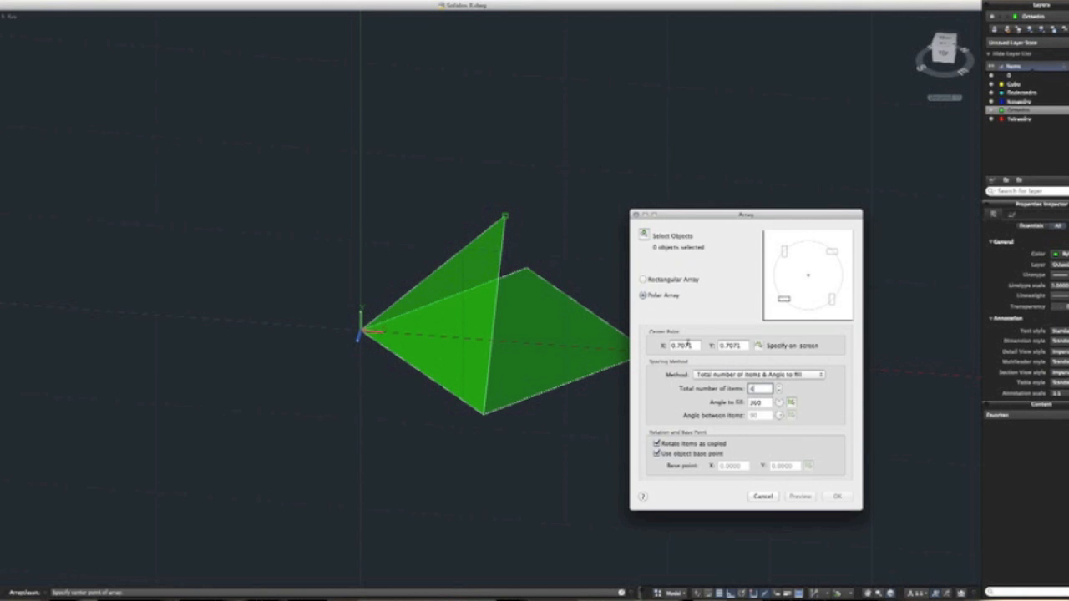
left_click(642, 235)
left_click(511, 244)
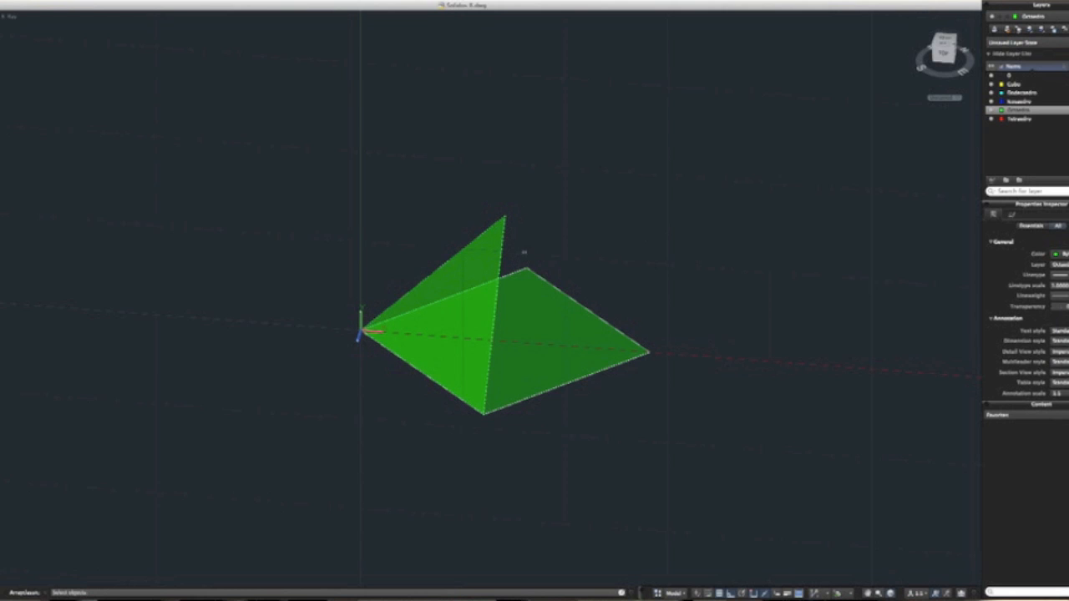
key("Return")
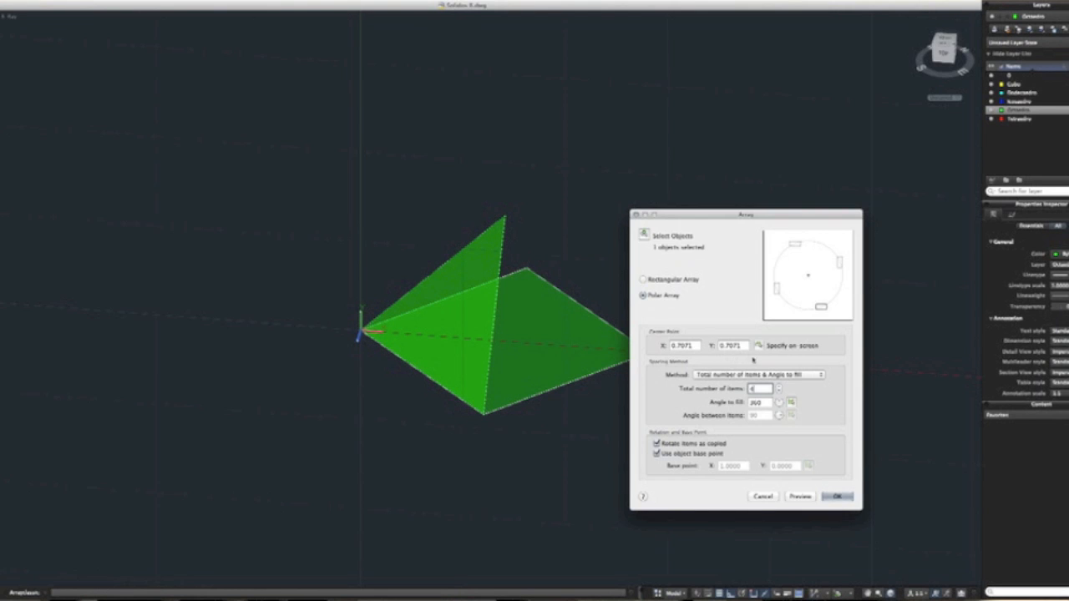
left_click(757, 345)
left_click(504, 218)
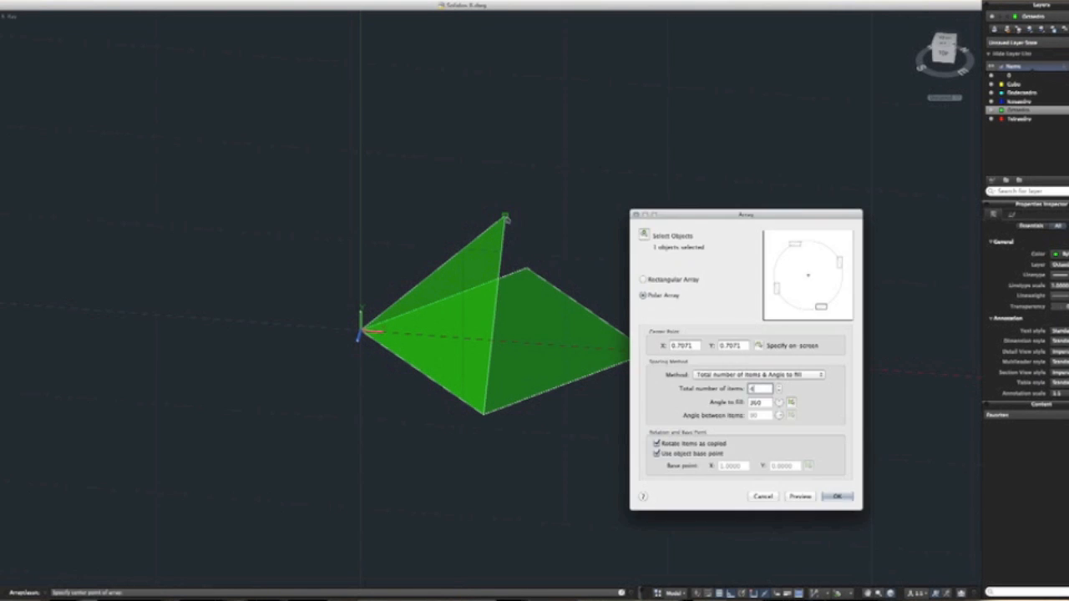
left_click(834, 498)
mouse_move(723, 358)
middle_mouse_down("shift")
mouse_move(696, 331)
mouse_move(609, 306)
mouse_move(573, 309)
mouse_move(492, 341)
mouse_move(583, 321)
mouse_move(561, 338)
mouse_move(546, 403)
mouse_move(601, 351)
mouse_move(510, 385)
middle_mouse_up("shift")
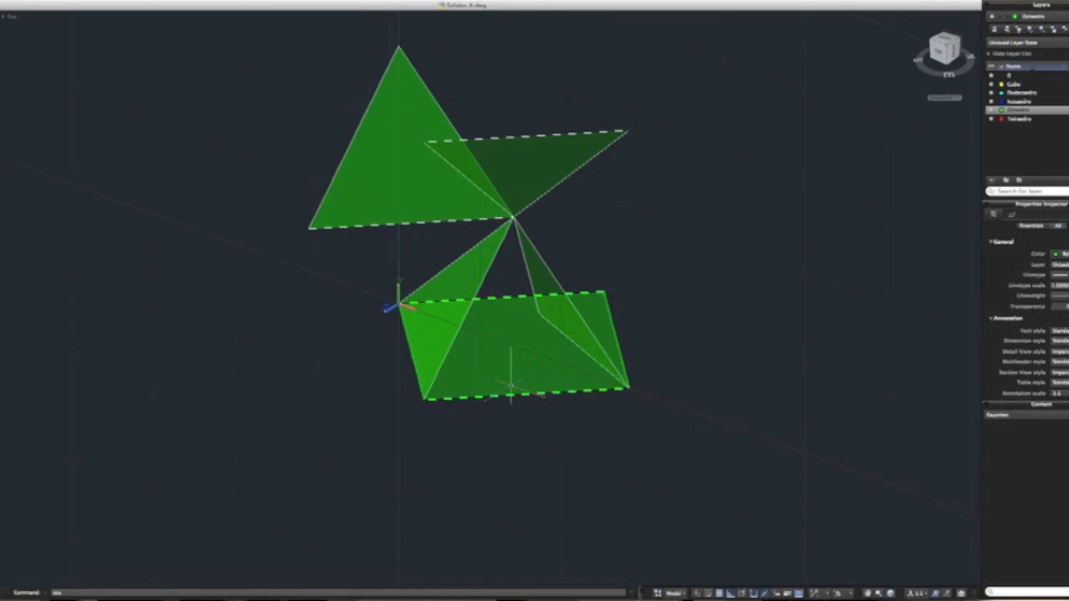
Restore the World UCS
type("s")
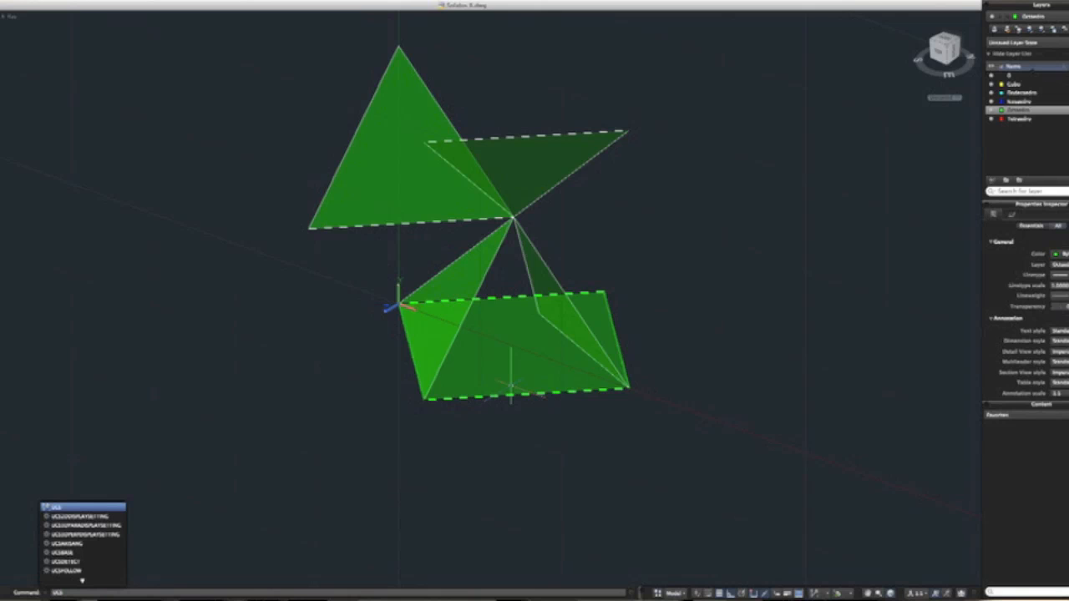
key("Return")
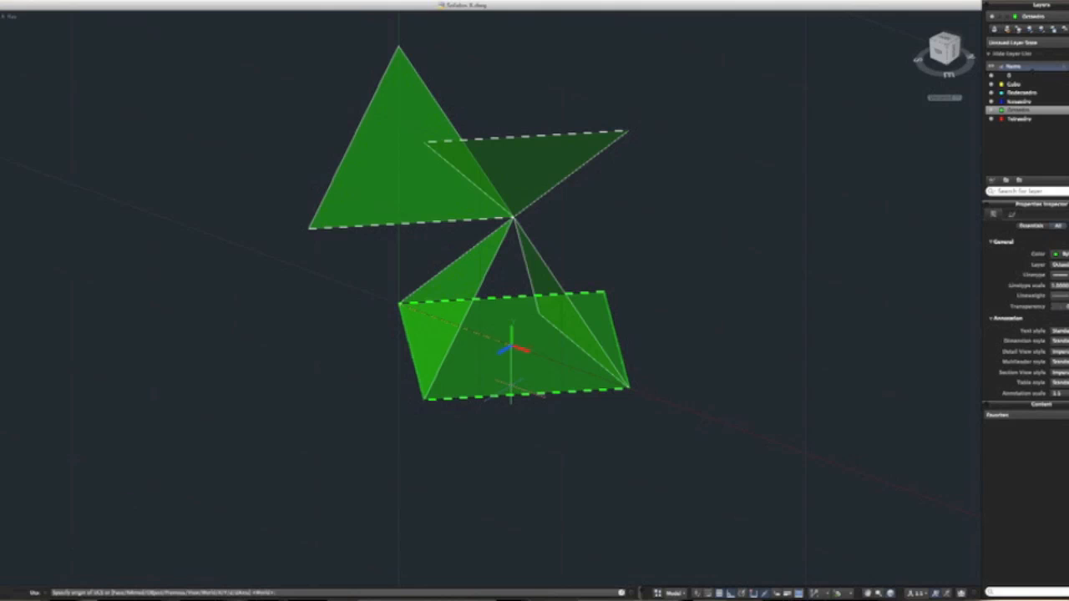
left_click(207, 420)
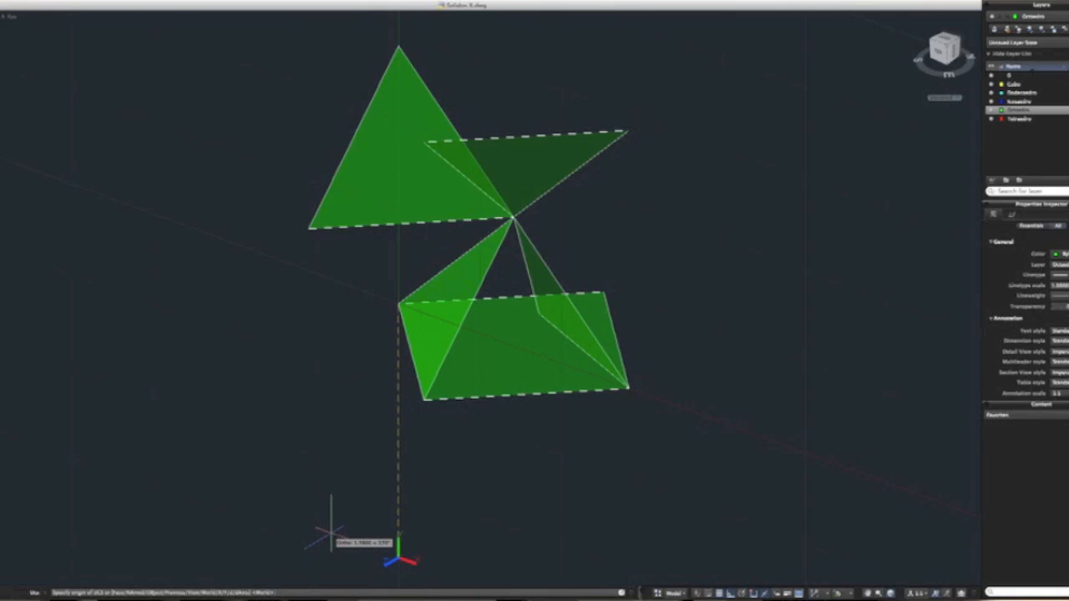
key("Return")
middle_click_drag(380, 365, 426, 369, "shift")
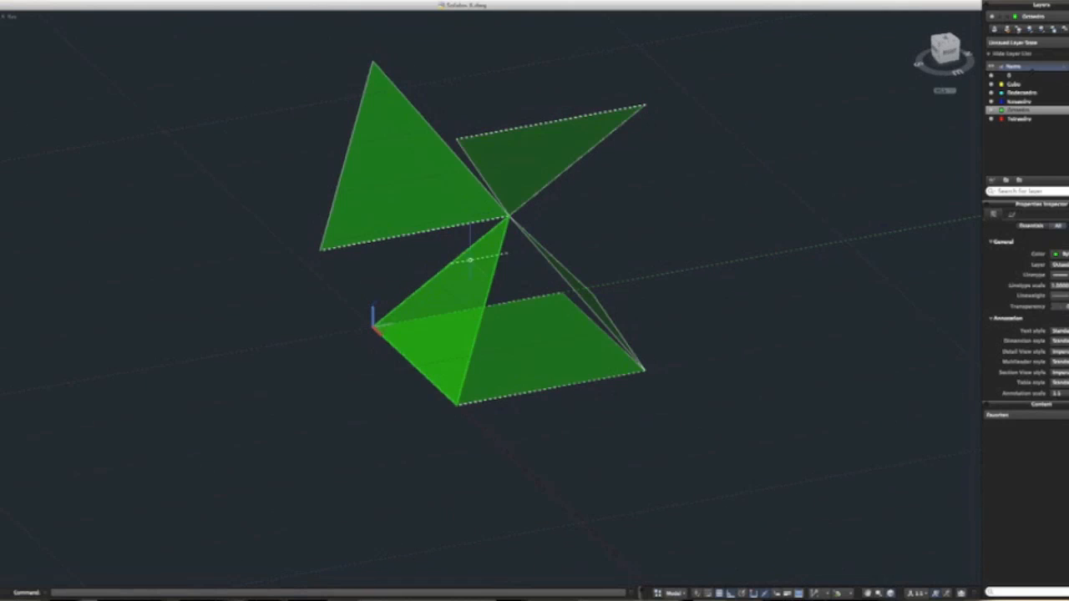
Delete the three misplaced triangle copies, keeping the original triangle and the square
left_click(563, 203)
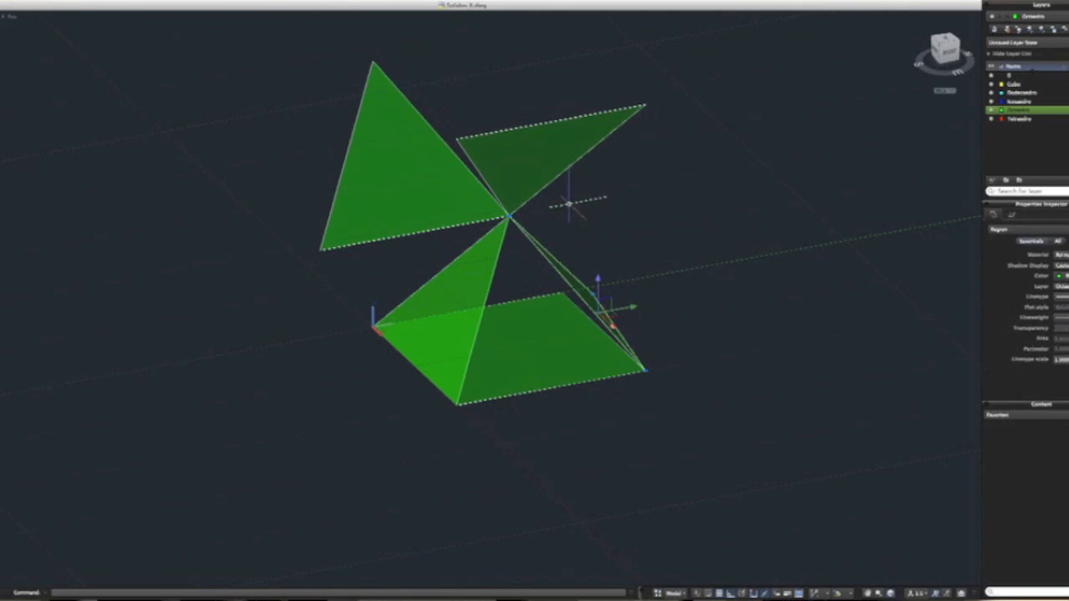
left_click(353, 156)
key("Delete")
key("Escape")
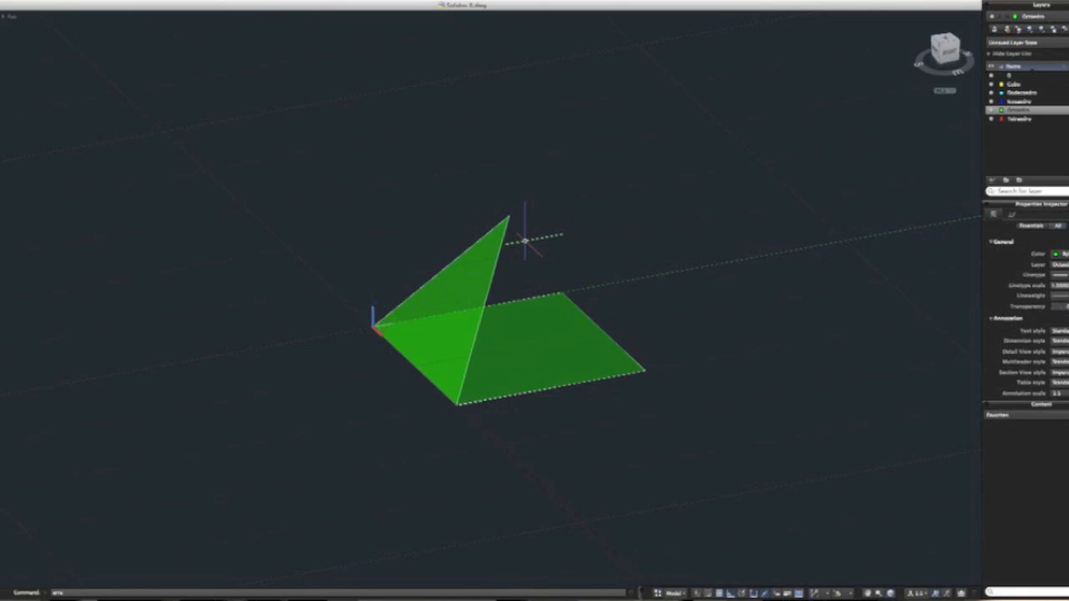
Create a classic polar array of the triangle about its apex in the World UCS, with 4 items over 360 degrees
key("Down")
key("Return")
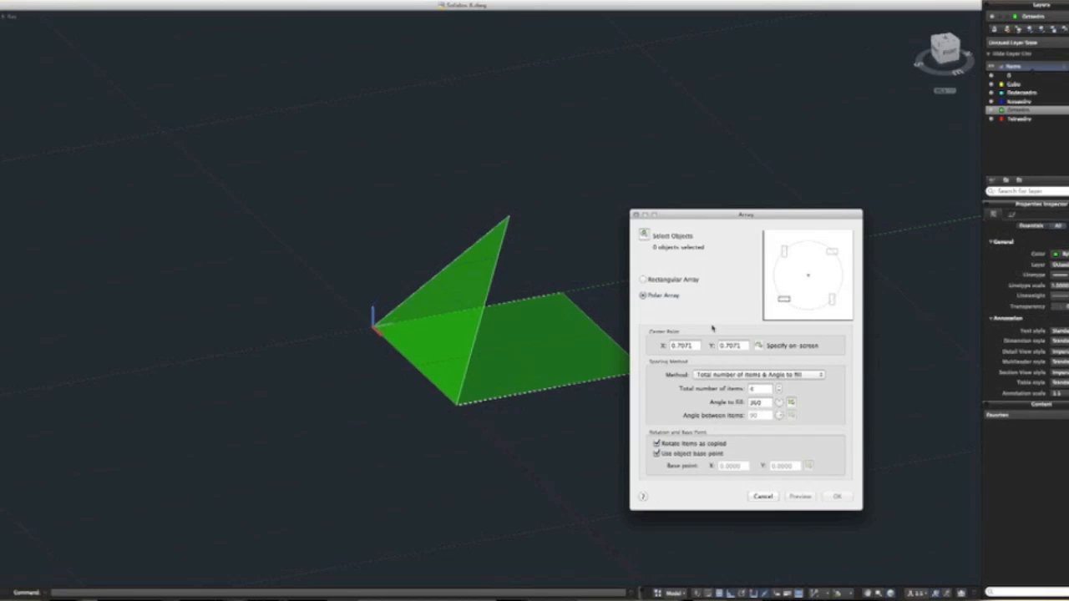
left_click(644, 237)
left_click(493, 227)
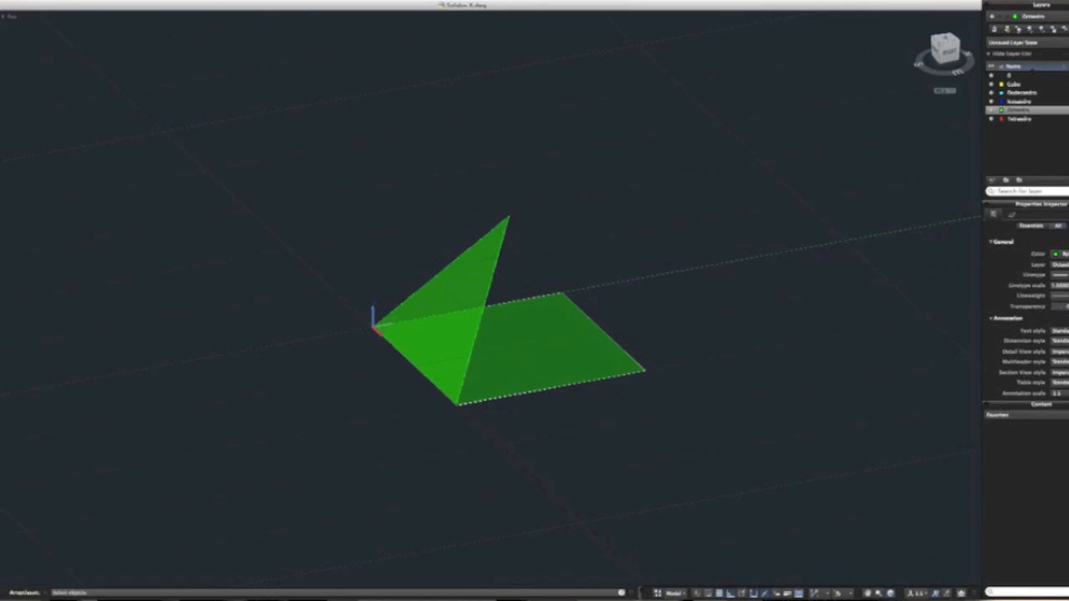
key("Return")
left_click(764, 344)
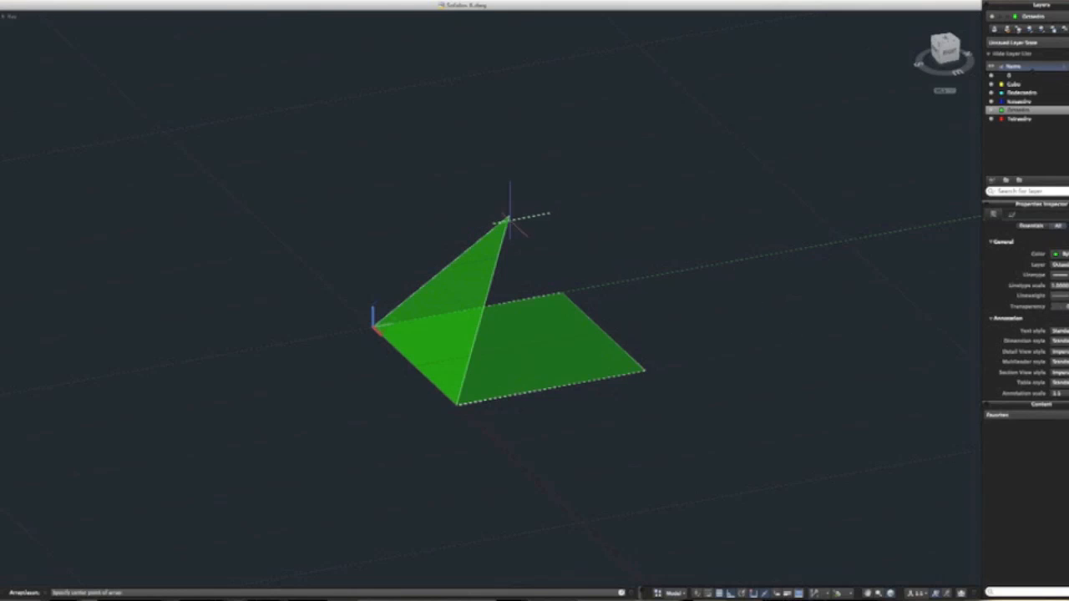
left_click(508, 217)
left_click(836, 496)
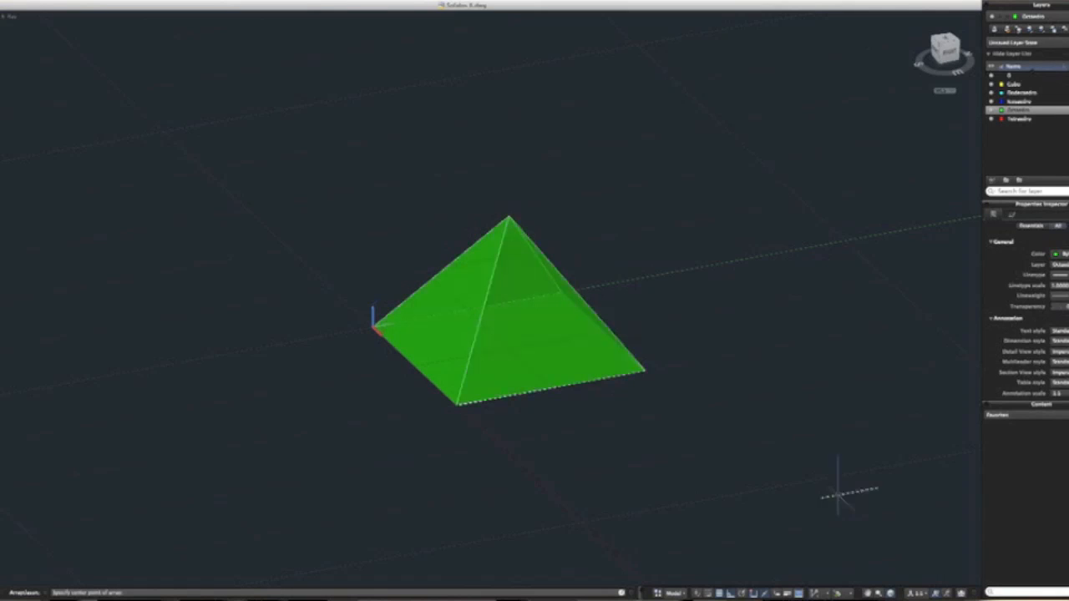
Define a UCS with its origin at the square's 0,0,0 corner, X axis along the adjoining base edge and a vertical XY plane
mouse_move(684, 337)
middle_mouse_down("shift")
mouse_move(607, 397)
mouse_move(460, 458)
mouse_move(354, 425)
mouse_move(318, 358)
mouse_move(506, 303)
mouse_move(687, 305)
mouse_move(766, 329)
middle_mouse_up("shift")
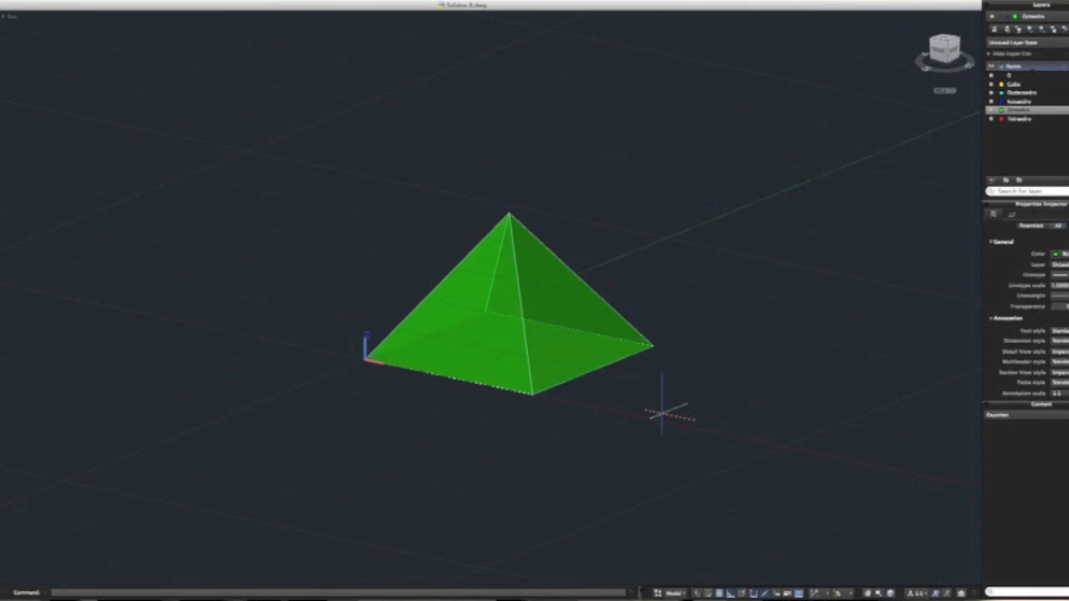
middle_click_drag(659, 418, 628, 303, "shift")
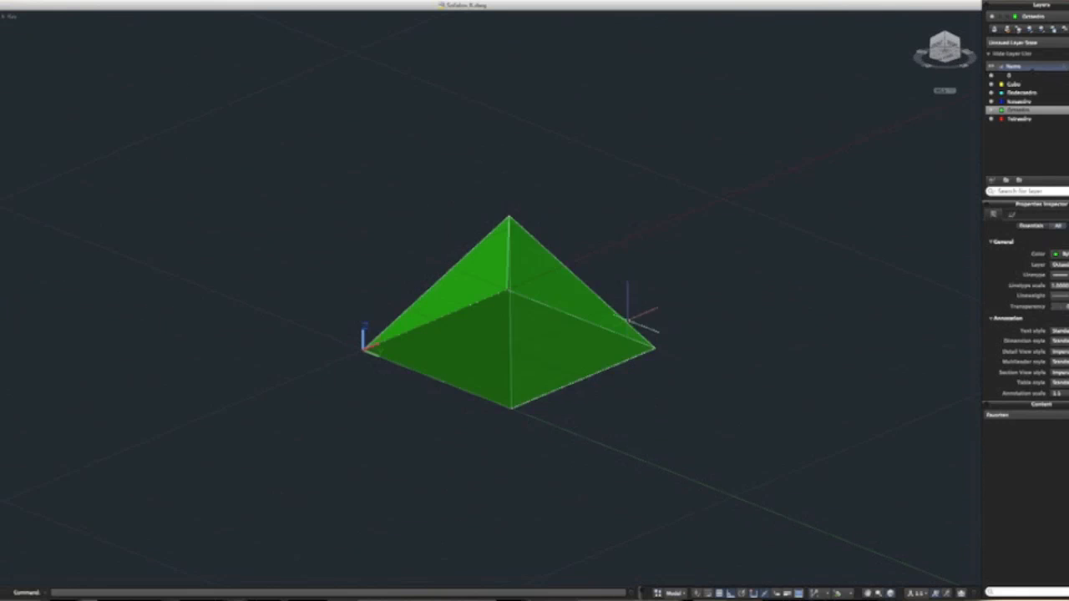
mouse_move(539, 279)
middle_mouse_down("shift")
mouse_move(546, 410)
mouse_move(534, 424)
mouse_move(537, 415)
middle_mouse_up("shift")
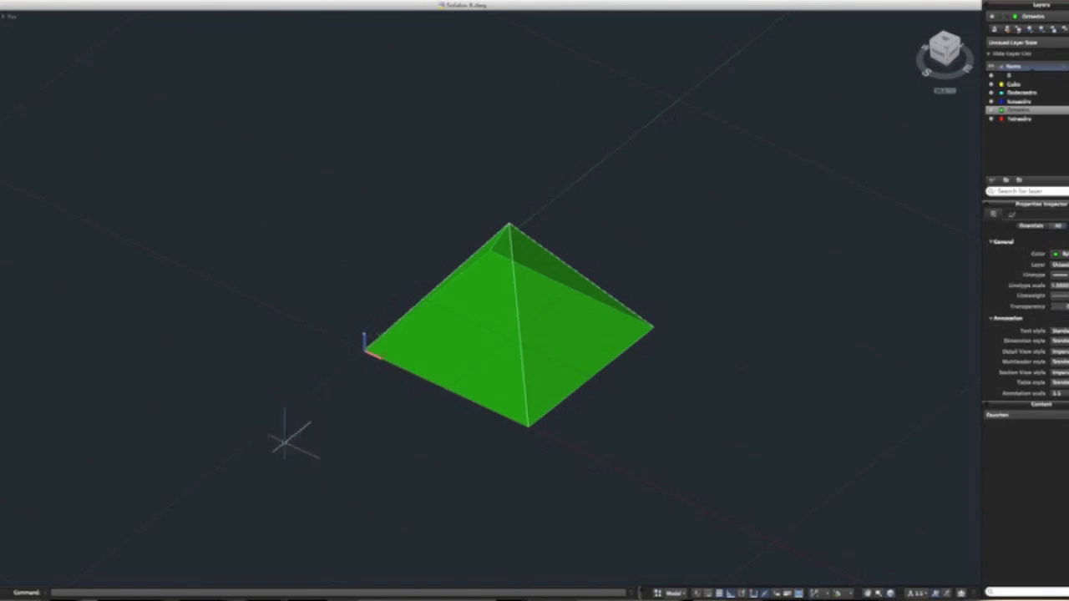
type("UCS")
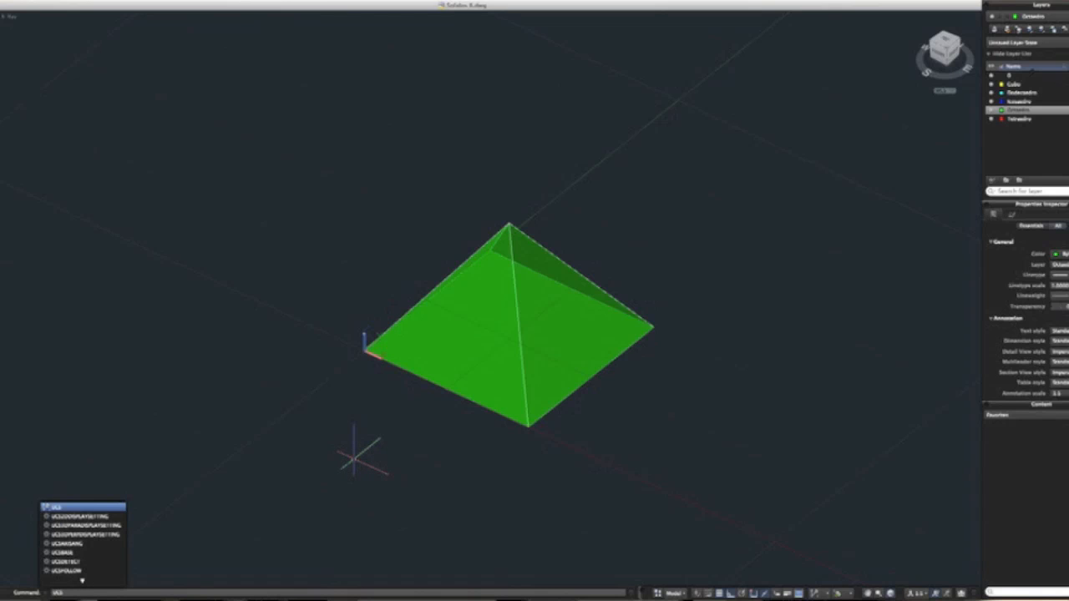
key("Return")
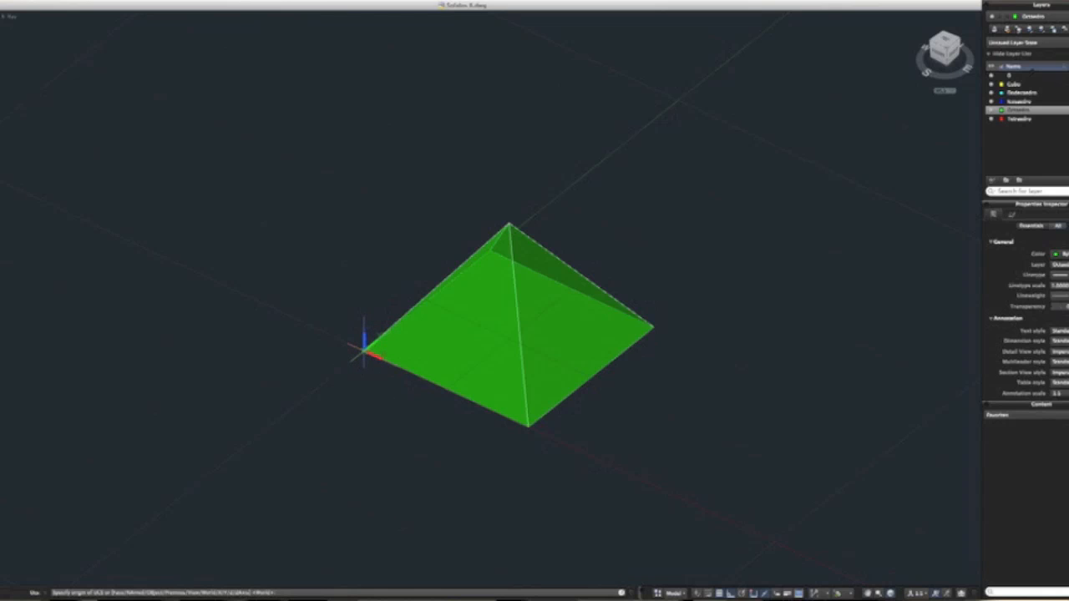
left_click(364, 350)
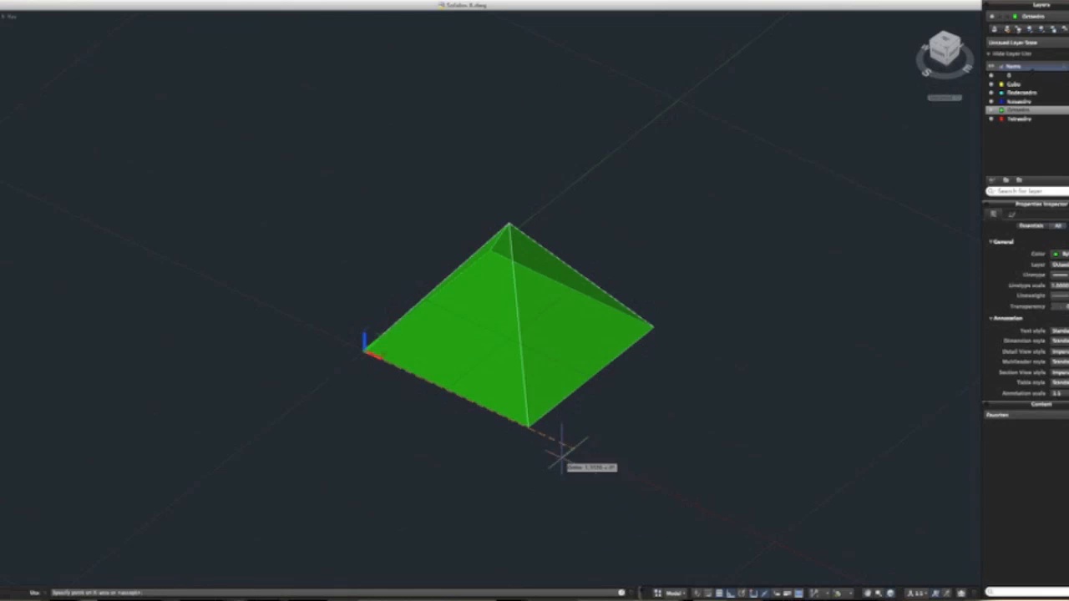
left_click(527, 429)
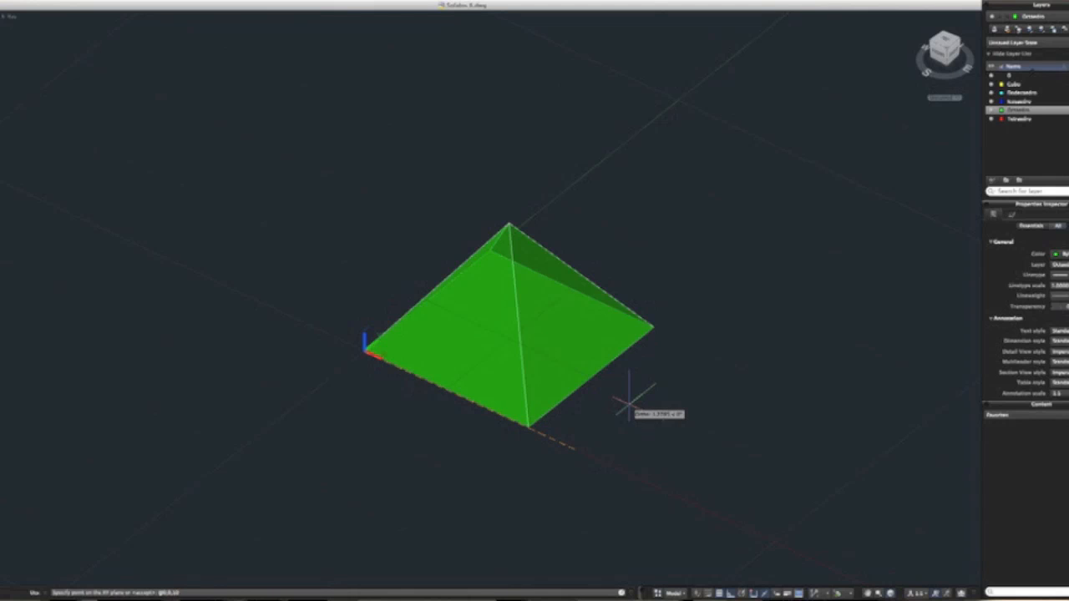
left_click(628, 405)
left_click(689, 589)
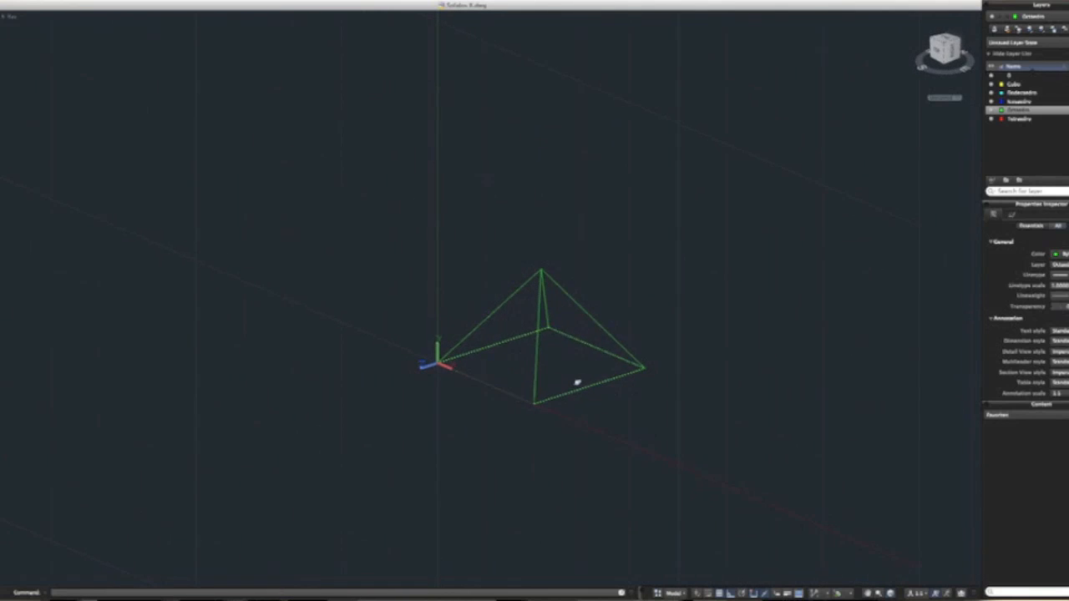
Mirror the four triangular faces downward across the base edge along the X axis, keeping the source faces
mouse_move(573, 442)
middle_mouse_down("shift")
mouse_move(544, 389)
mouse_move(604, 477)
mouse_move(572, 452)
middle_mouse_up("shift")
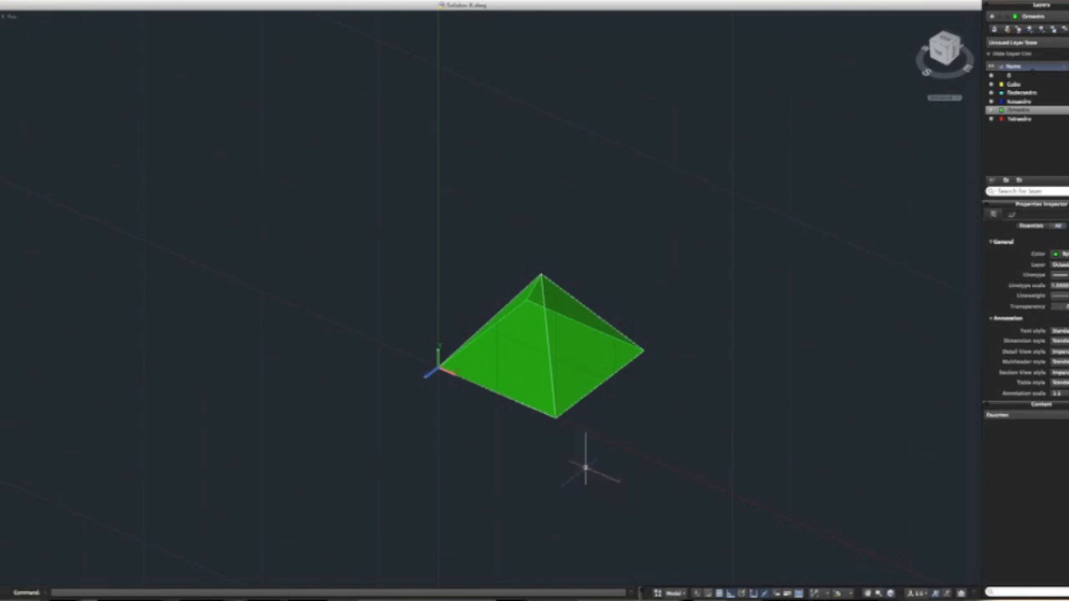
scroll(468, 429, "up", 2)
scroll(561, 415, "down", 3)
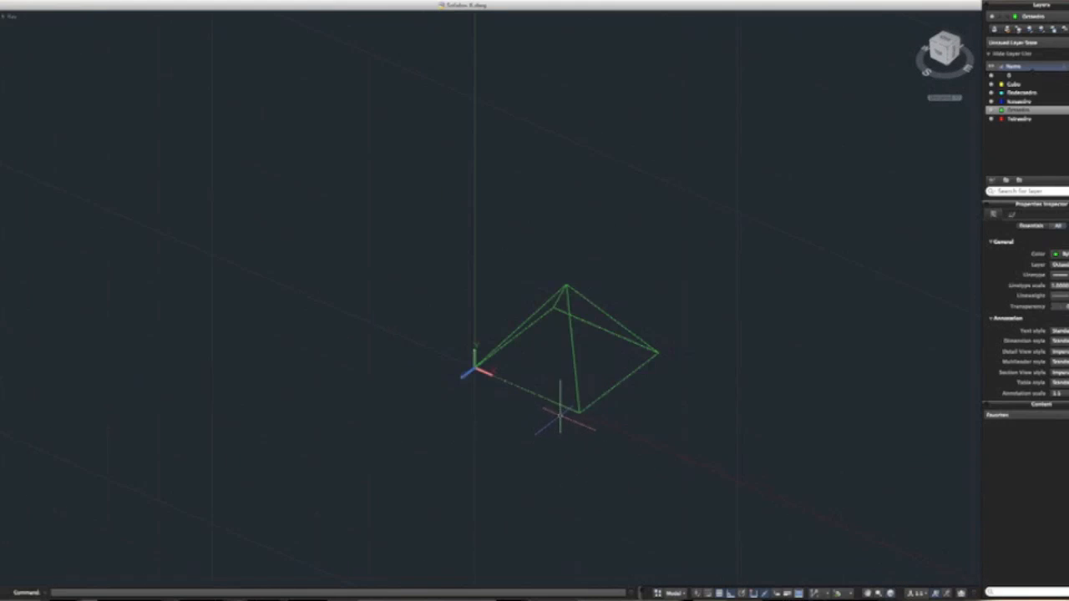
left_click(624, 293)
left_click(524, 248)
mouse_move(623, 407)
middle_mouse_down("shift")
mouse_move(601, 444)
mouse_move(630, 375)
mouse_move(613, 327)
middle_mouse_up("shift")
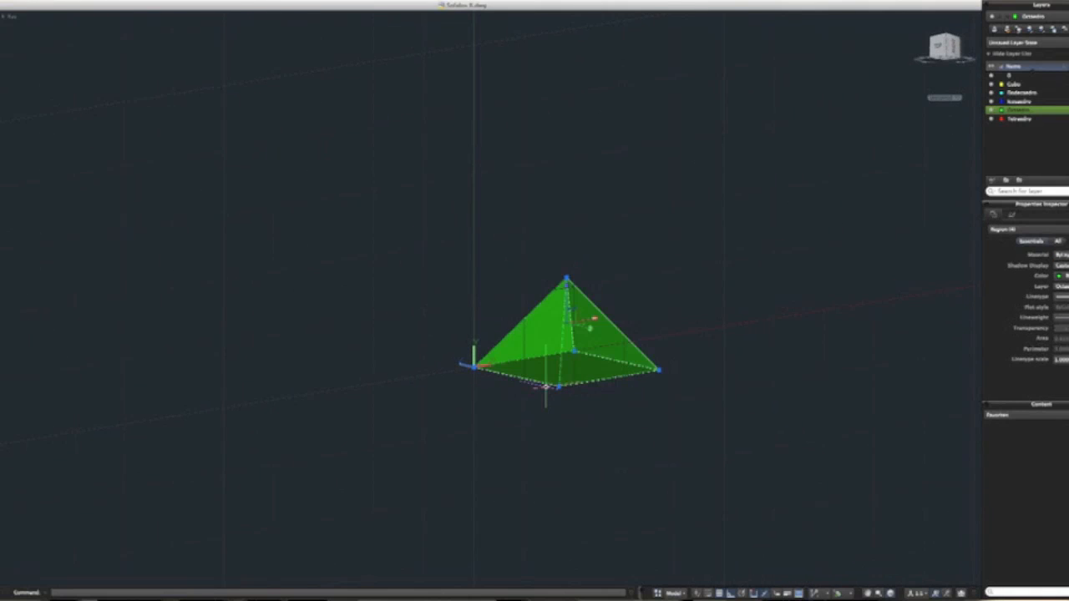
type("mi")
key("Return")
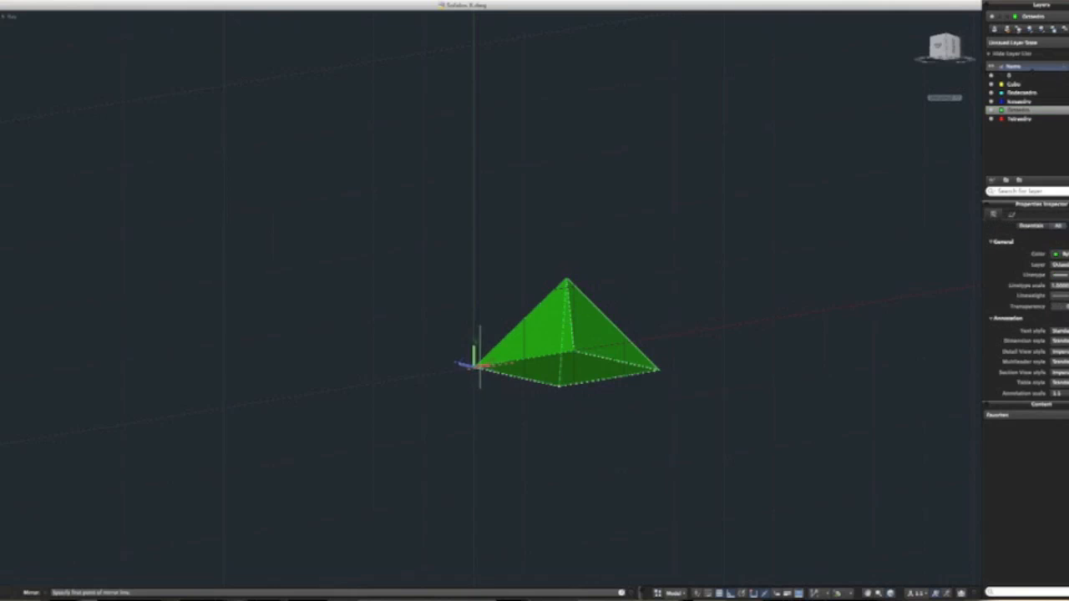
left_click(473, 364)
left_click(593, 358)
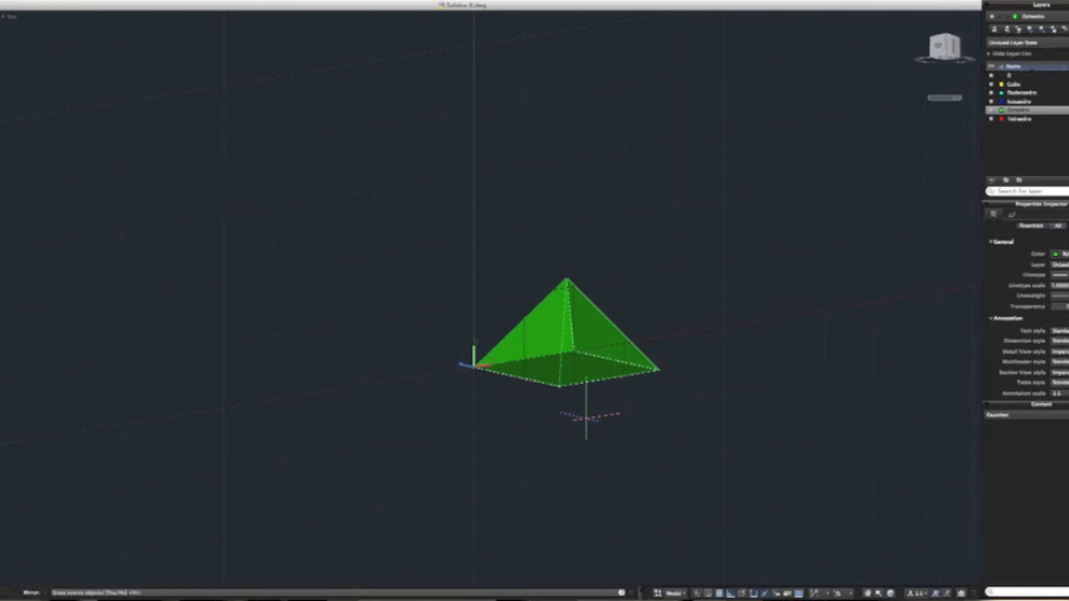
key("Return")
Restore the World UCS with the completed octahedron in view
mouse_move(651, 358)
middle_mouse_down("shift")
mouse_move(649, 445)
mouse_move(647, 331)
middle_mouse_up("shift")
type("ucs")
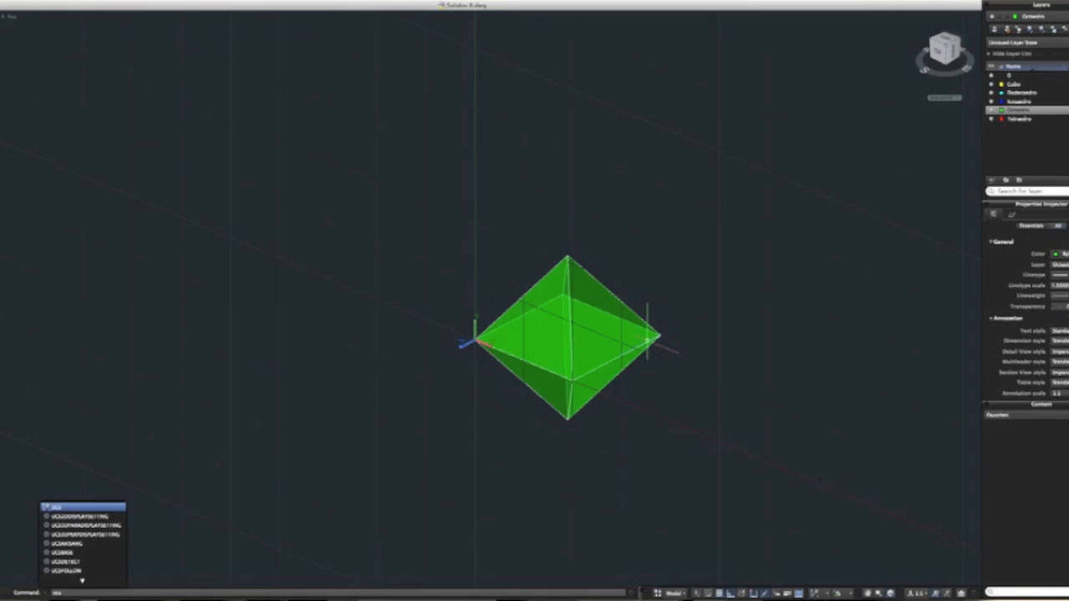
key("Return")
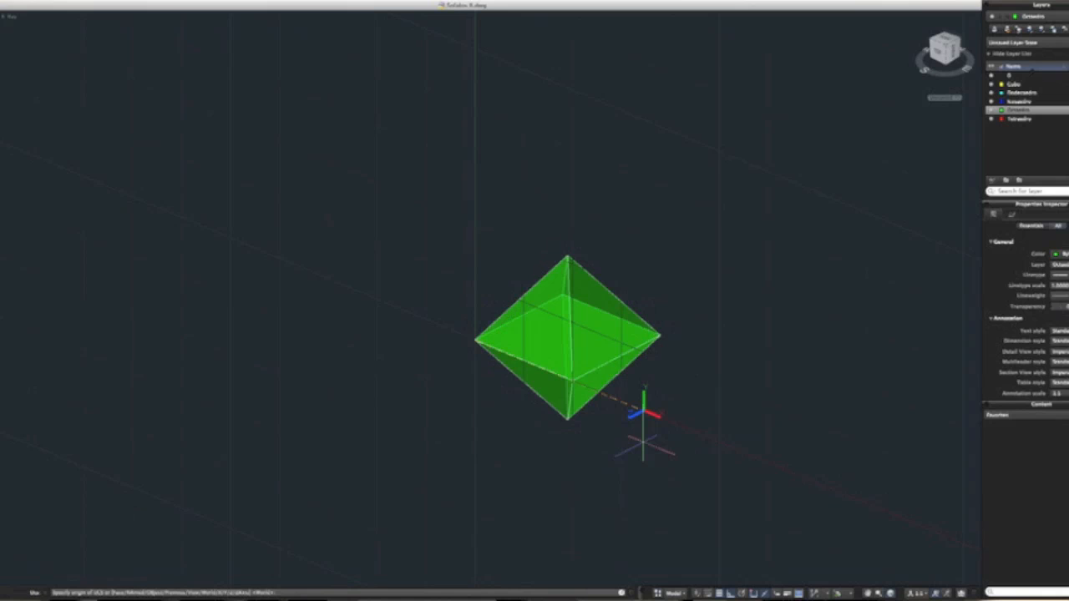
key("Return")
mouse_move(675, 417)
middle_mouse_down("shift")
mouse_move(644, 425)
mouse_move(637, 399)
middle_mouse_up("shift")
mouse_move(727, 377)
middle_mouse_down("shift")
mouse_move(680, 408)
mouse_move(804, 384)
mouse_move(706, 357)
middle_mouse_up("shift")
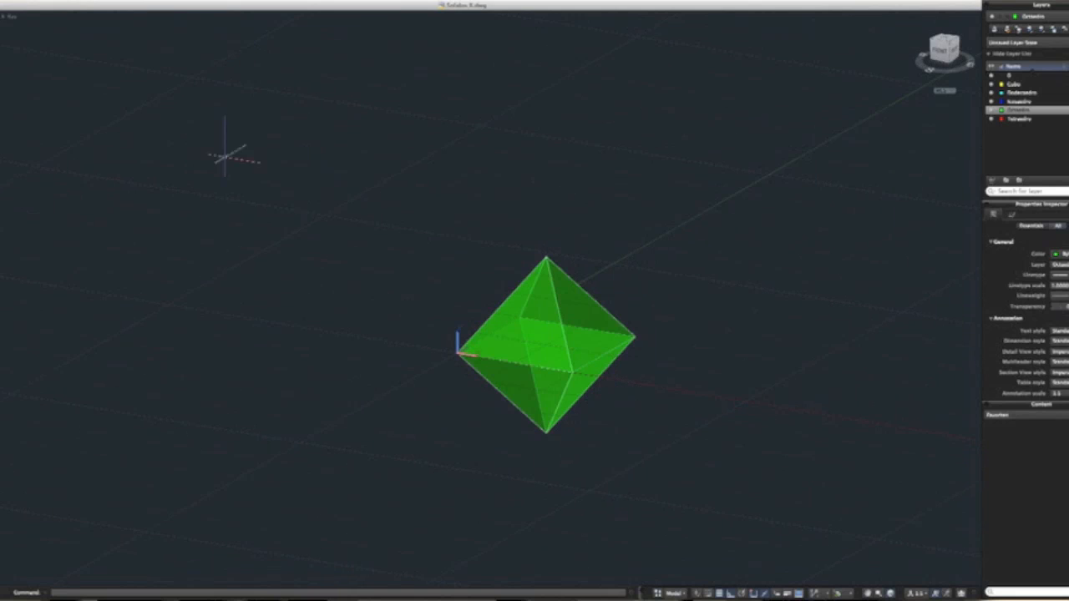
Set the visual style to Shaded and the projection to Perspective, and inspect the octahedron from other angles
left_click(12, 18)
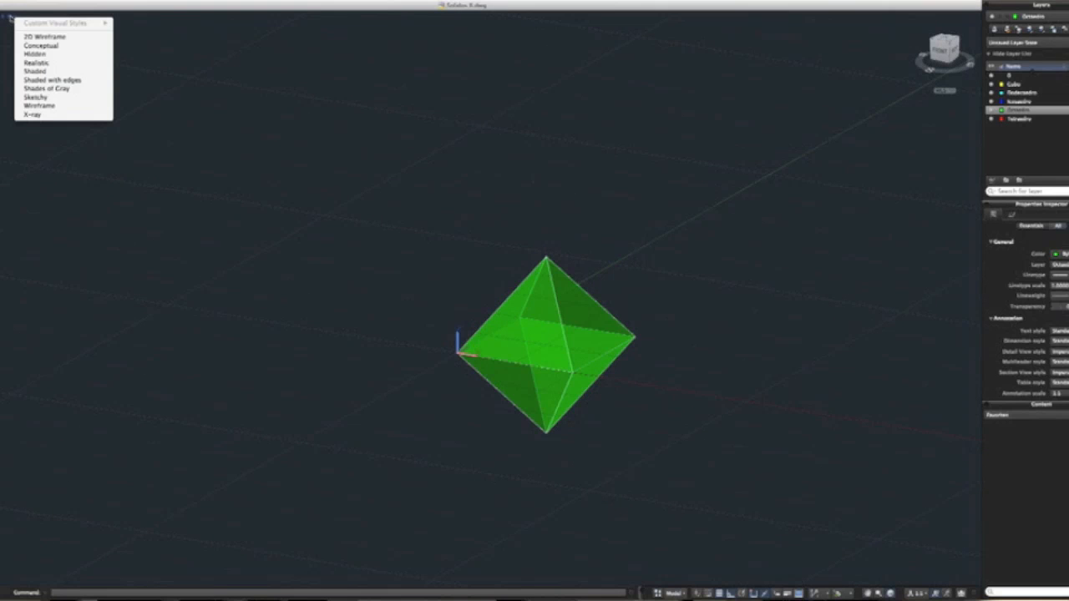
left_click(38, 71)
left_click(7, 15)
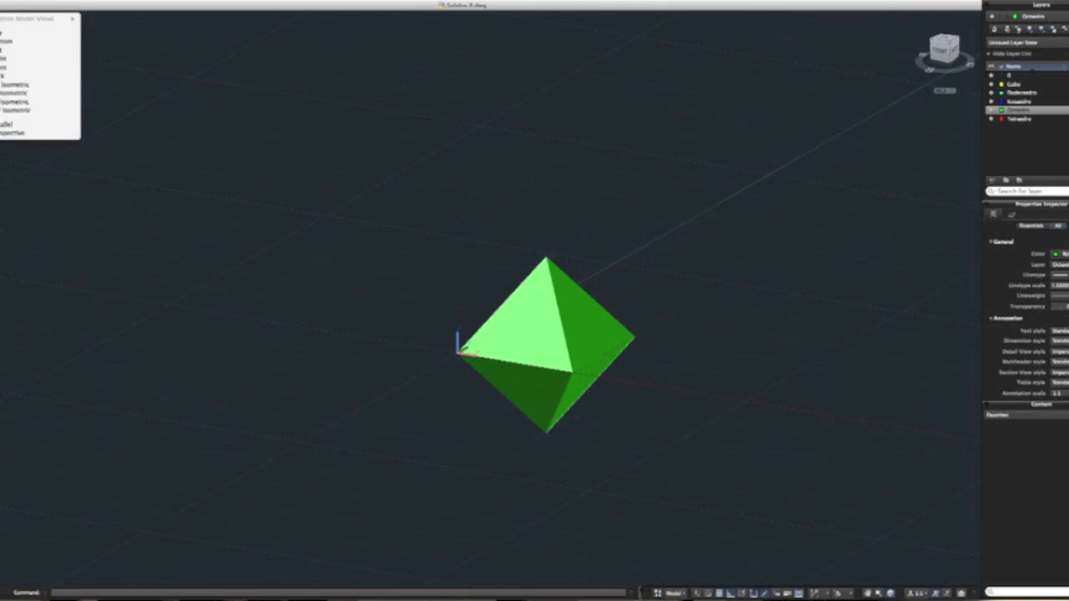
left_click(12, 132)
mouse_move(634, 393)
middle_mouse_down("shift")
mouse_move(527, 349)
mouse_move(298, 377)
mouse_move(539, 377)
mouse_move(634, 399)
mouse_move(623, 376)
mouse_move(597, 393)
middle_mouse_up("shift")
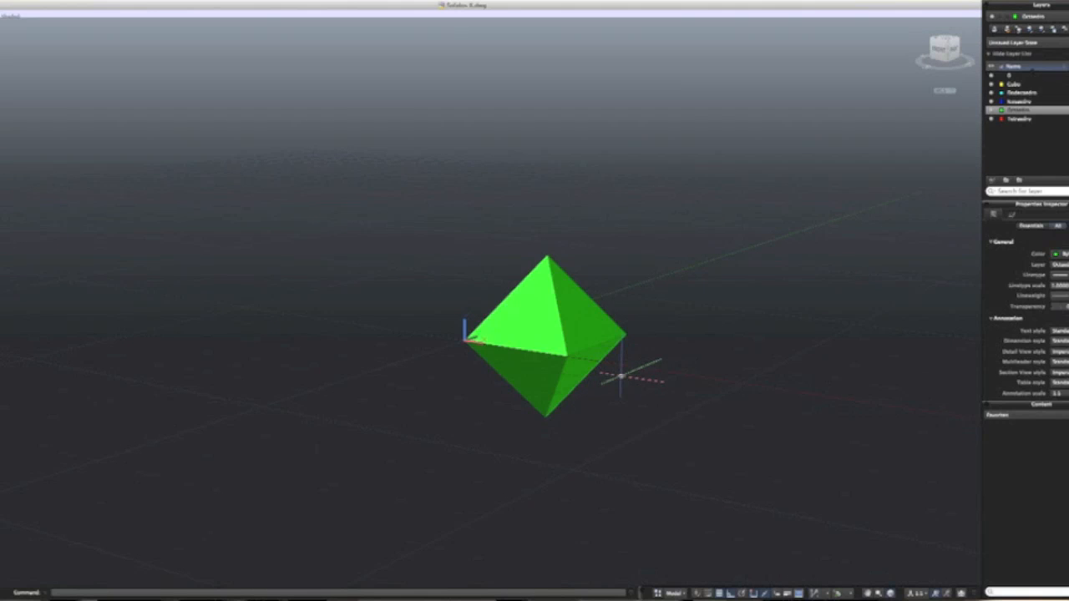
mouse_move(618, 401)
middle_mouse_down("shift")
mouse_move(622, 364)
mouse_move(575, 439)
mouse_move(551, 437)
mouse_move(558, 419)
middle_mouse_up("shift")
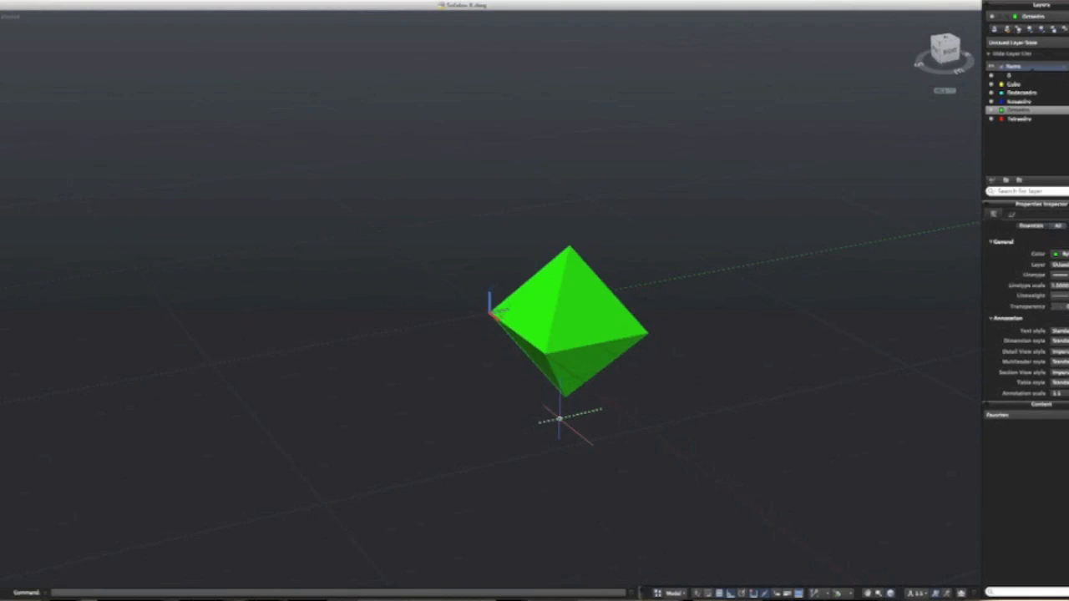